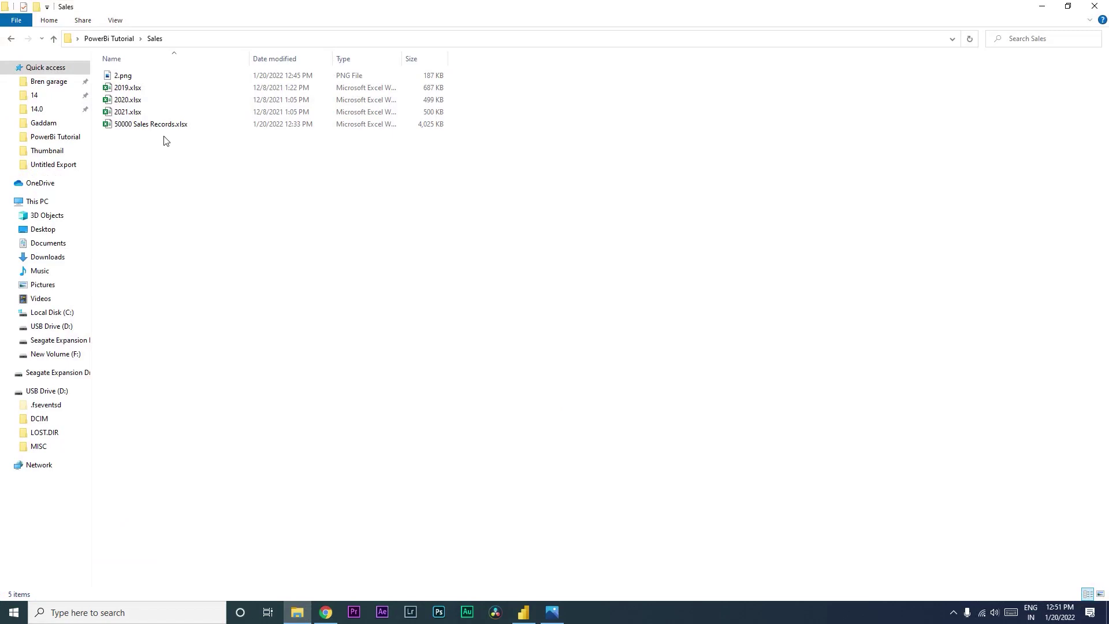
- Open 50000 Sales Records.xlsx from the Sales folder in Excel
double_click(152, 125)
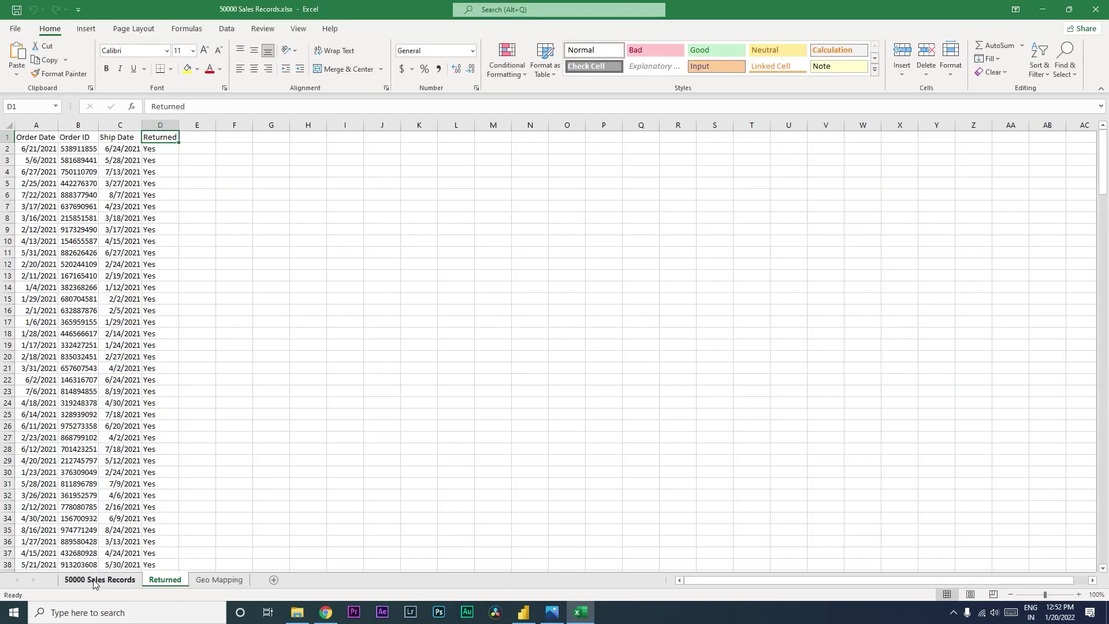
- Confirm the 50000 Sales Records sheet's data ends at row 53110
left_click(94, 580)
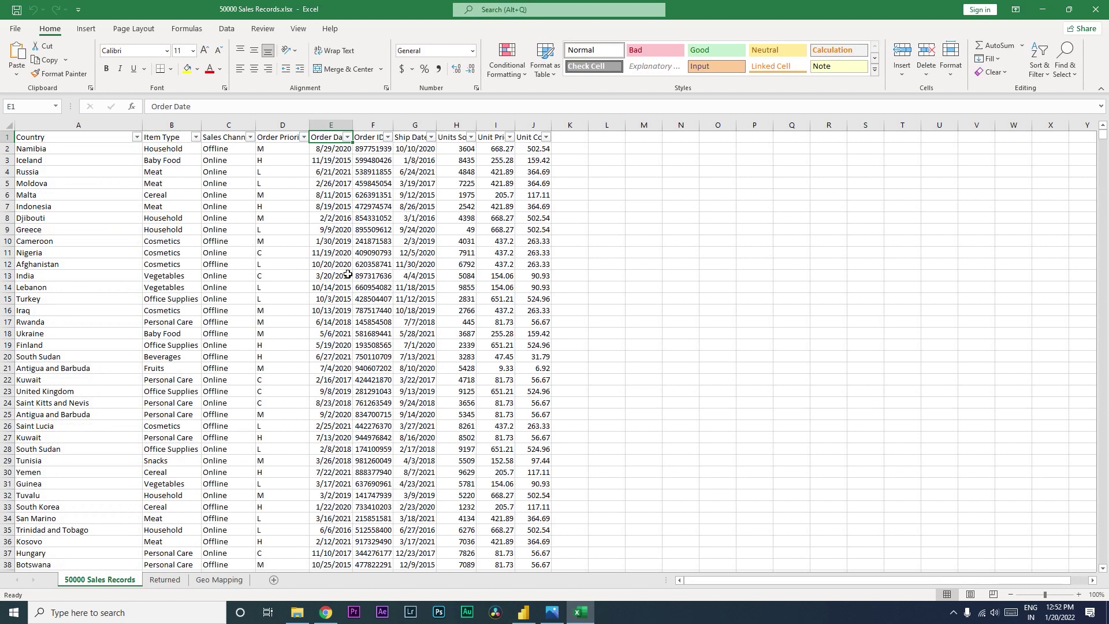
key("ctrl+Down")
key("ctrl")
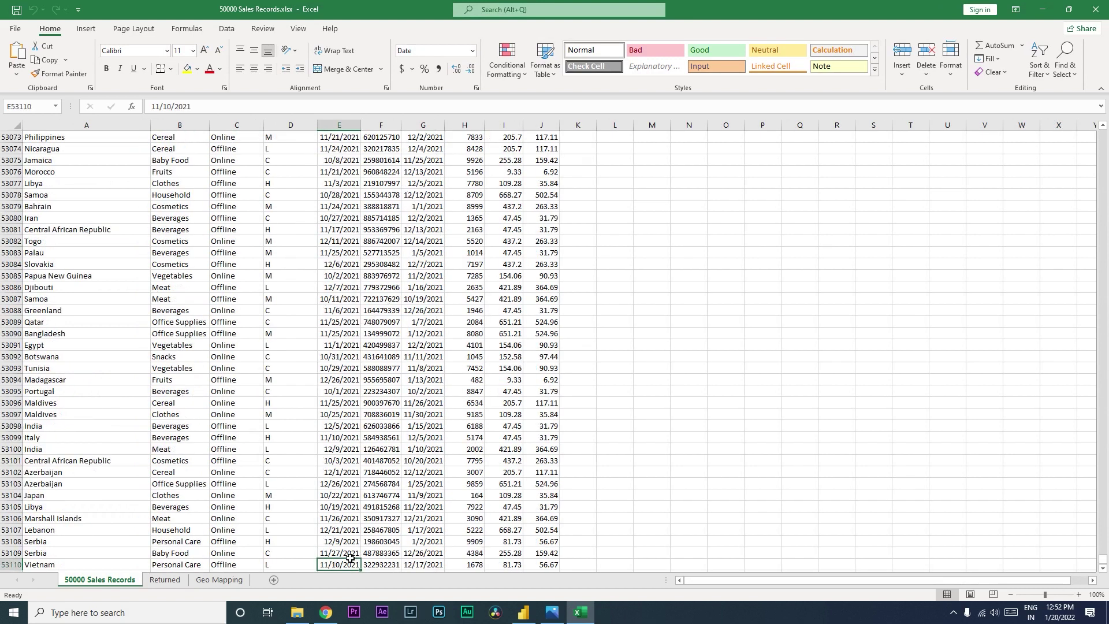
- Select column A on the Returned sheet to see a count of 250, then return to Power BI
left_click(163, 582)
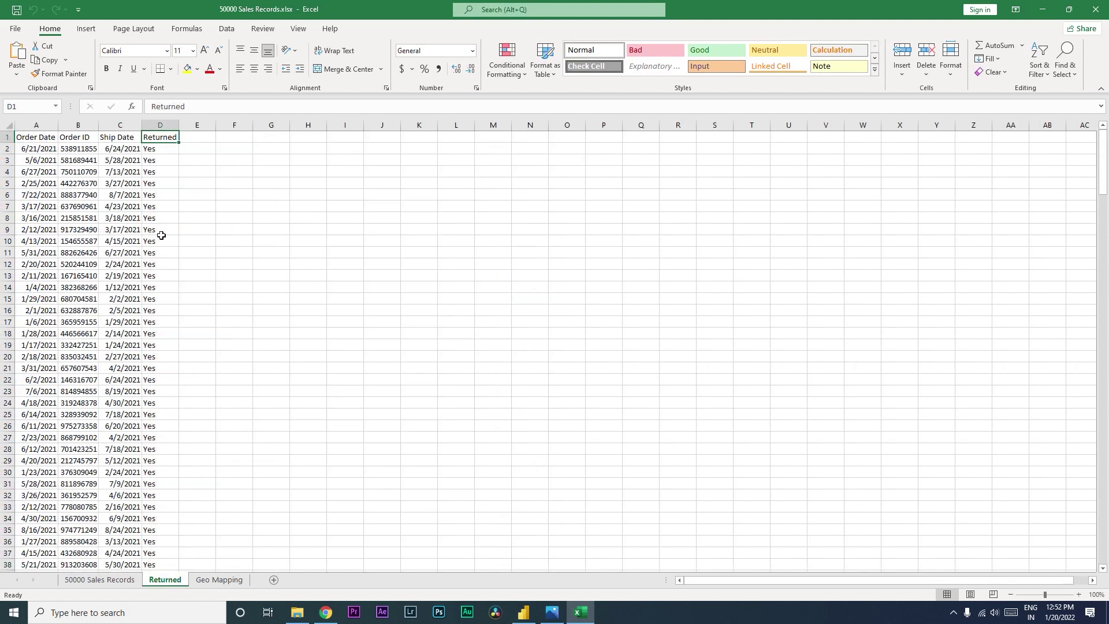
key("ctrl+Left")
key("ctrl+Down")
key("Down")
key("Down")
key("Up")
key("Up")
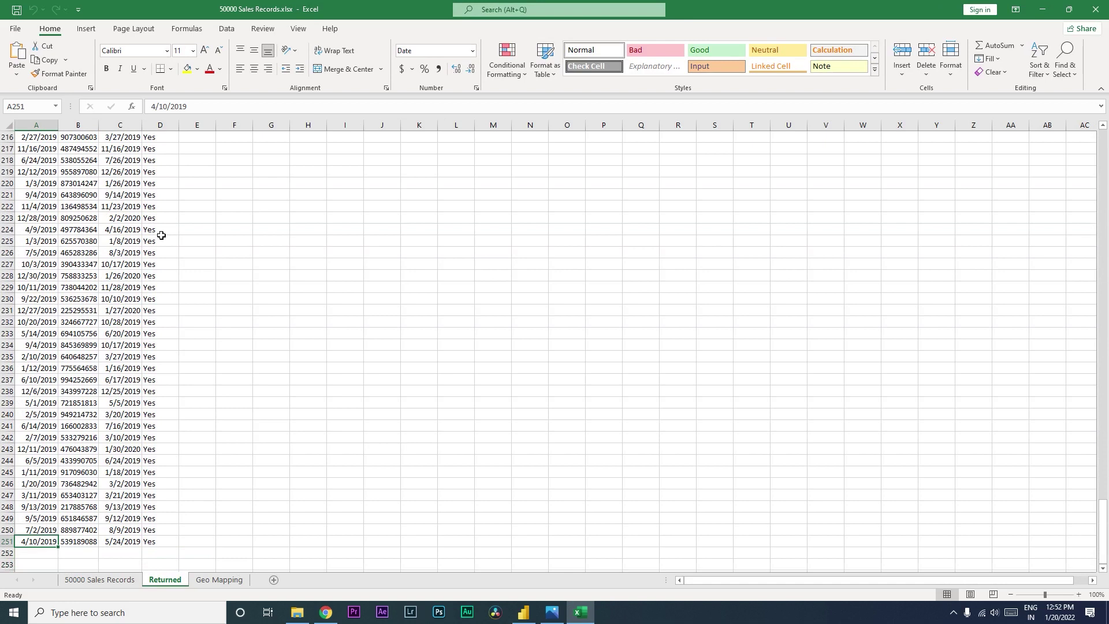
key("ctrl+shift+Up")
key("shift+Down")
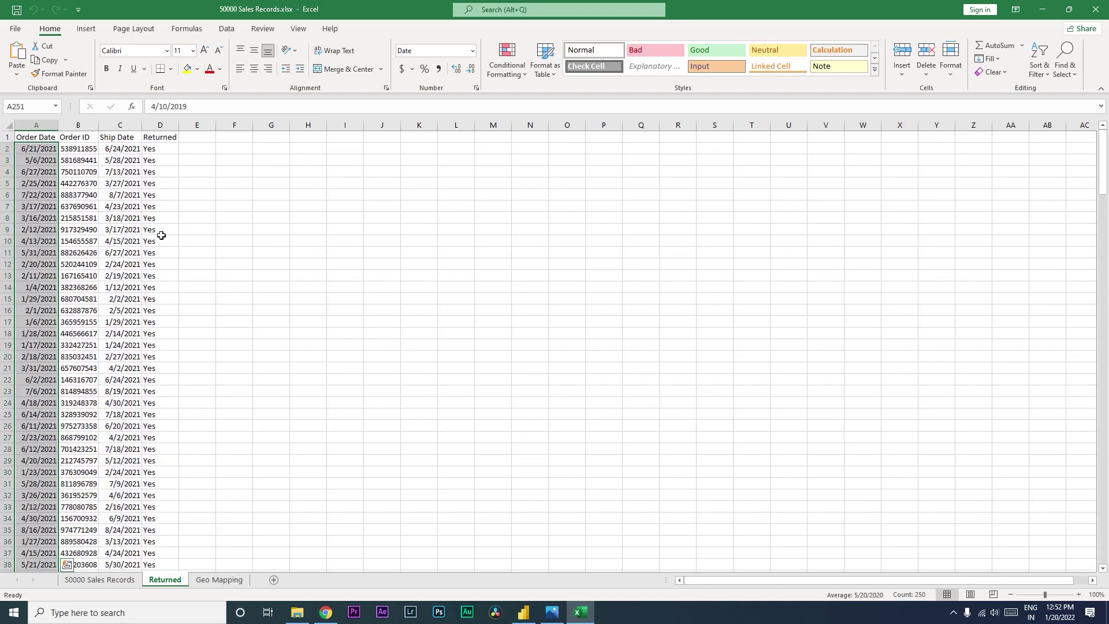
left_click(523, 612)
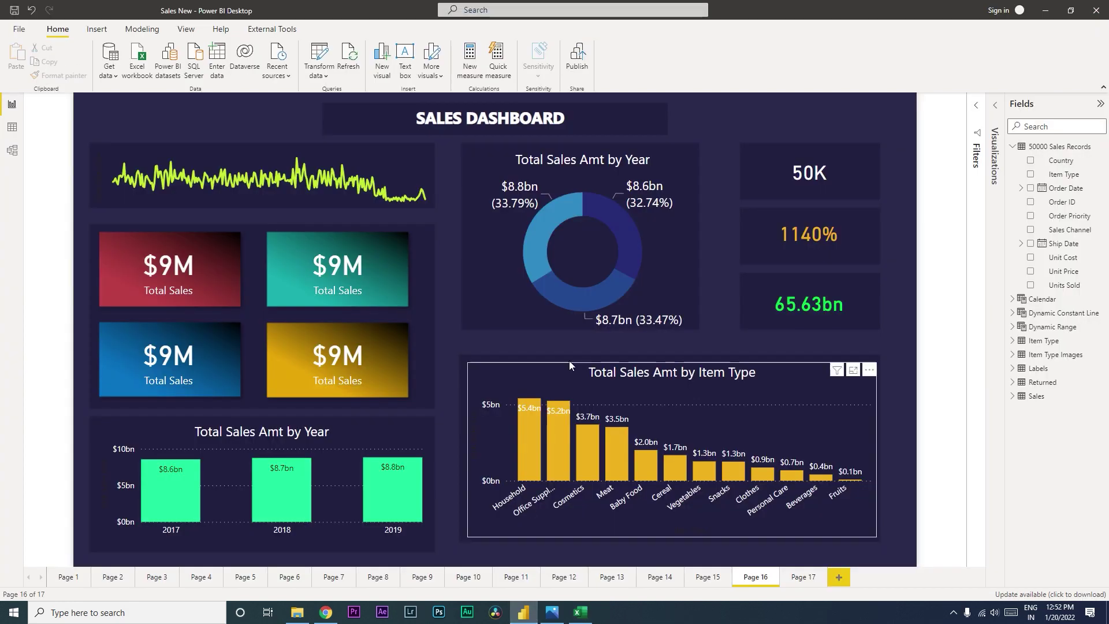
- Choose Edit query for 50000 Sales Records from its Fields pane menu
left_click(1018, 149)
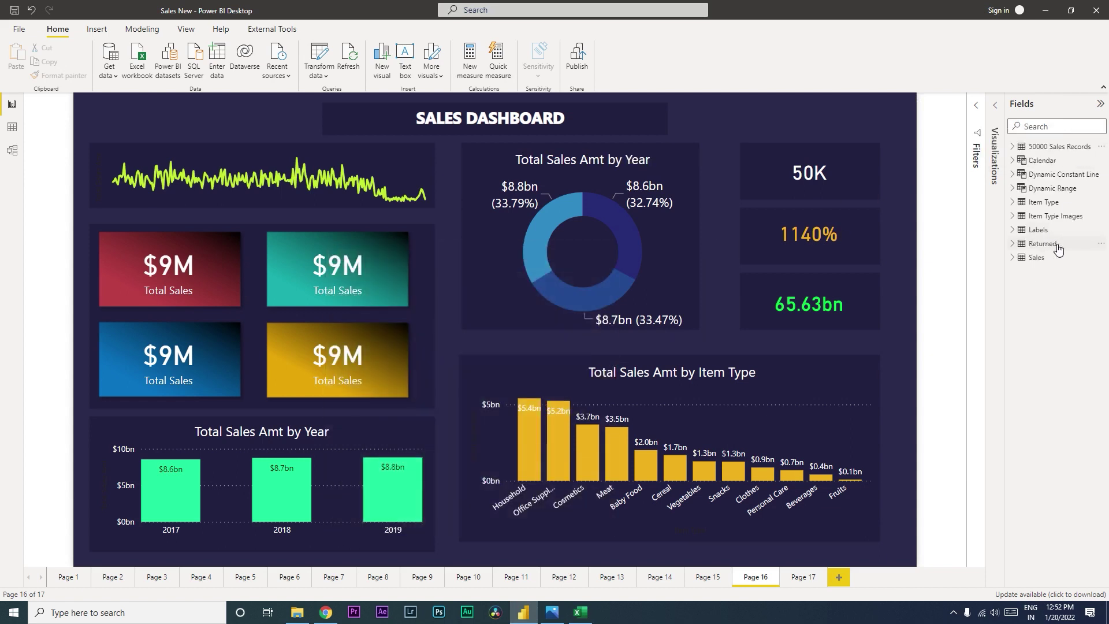
left_click(1100, 148)
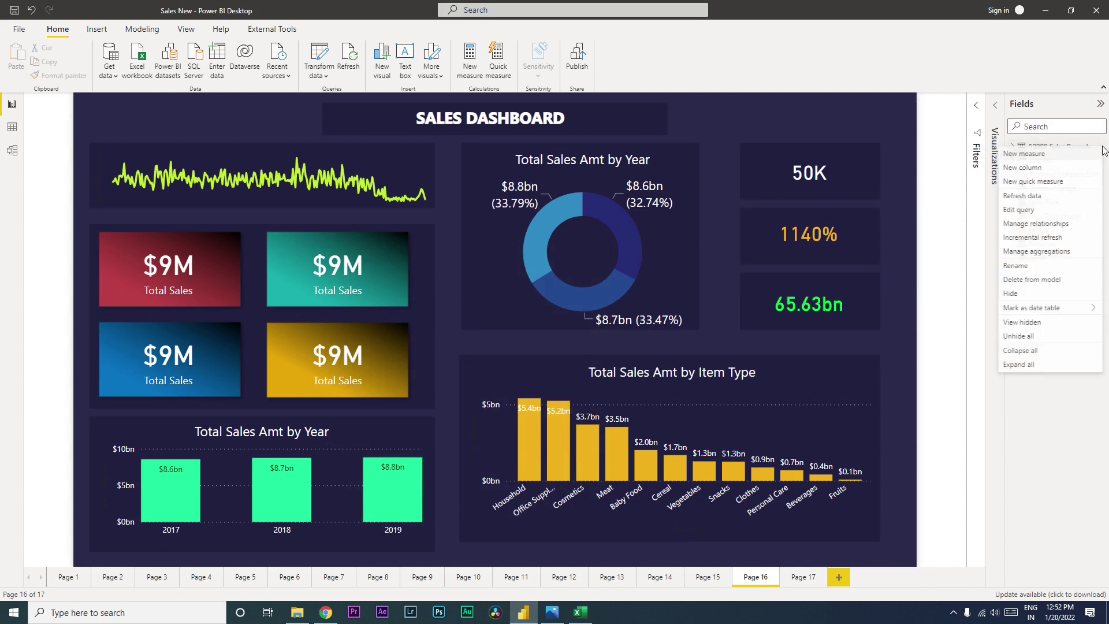
left_click(1021, 212)
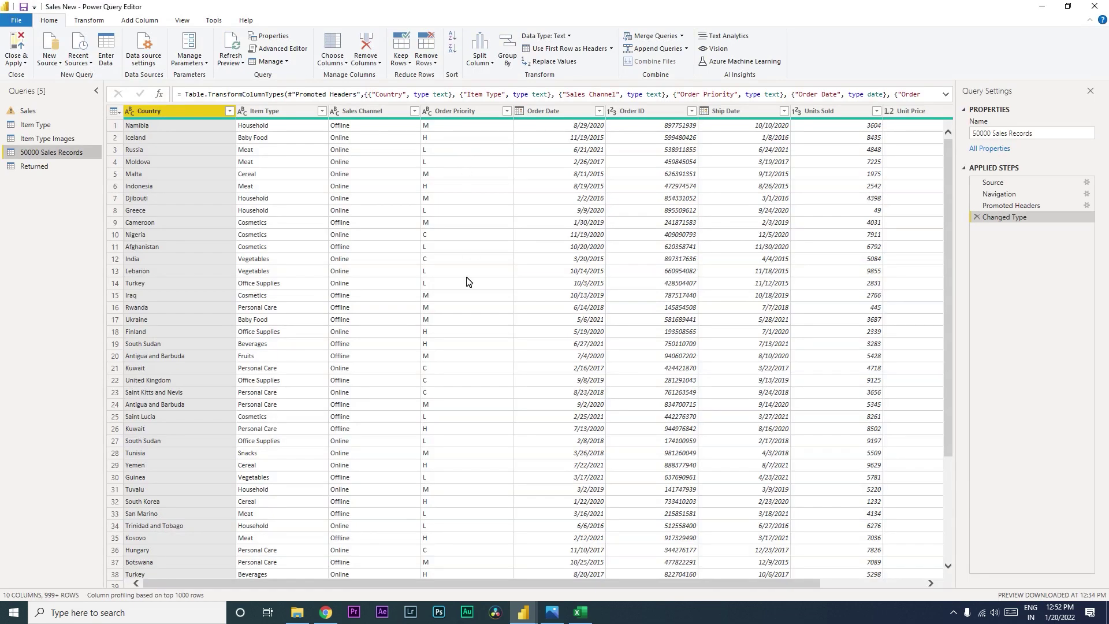
- Open the Merge Queries dropdown on the Home ribbon
left_click(682, 36)
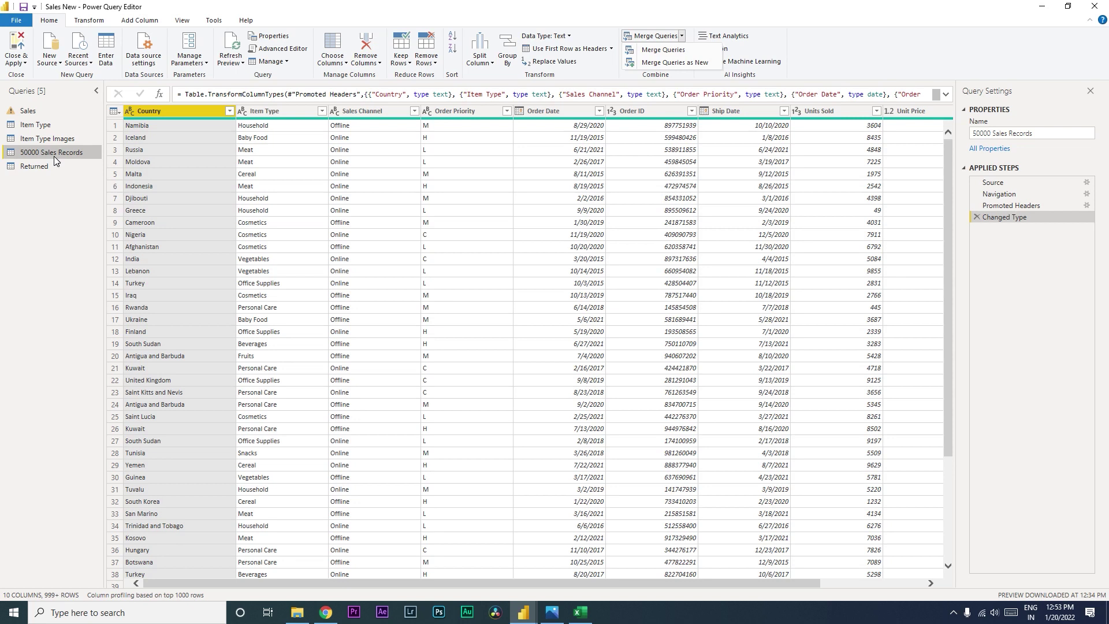
- Start a merge keeping 50000 Sales Records first, with Returned as the second table
left_click(667, 62)
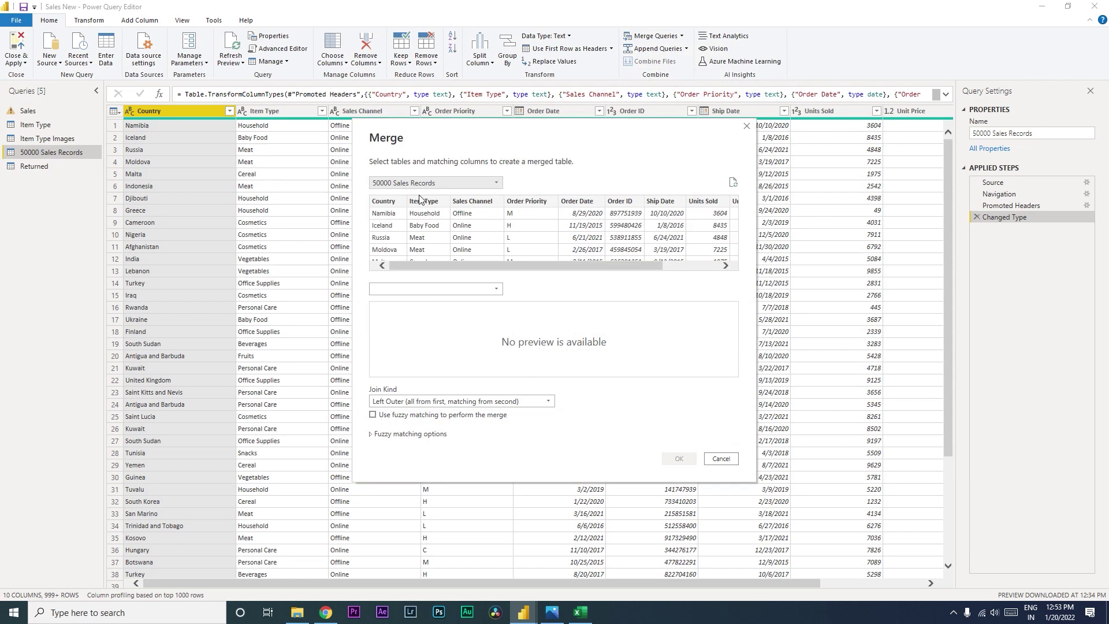
left_click(447, 183)
left_click(450, 196)
left_click(485, 289)
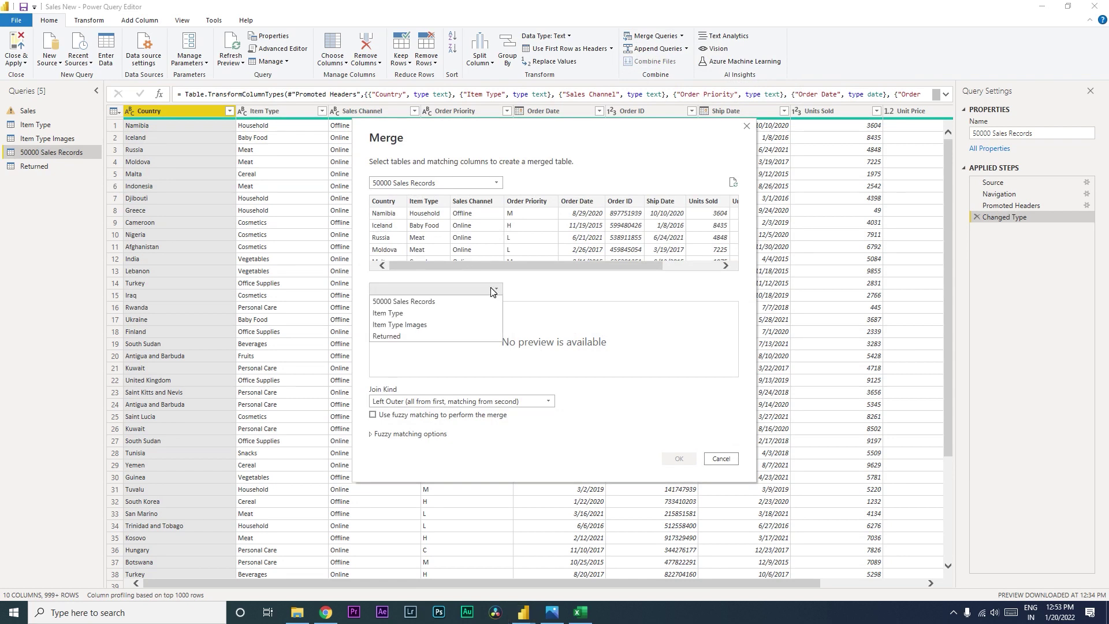
left_click(434, 336)
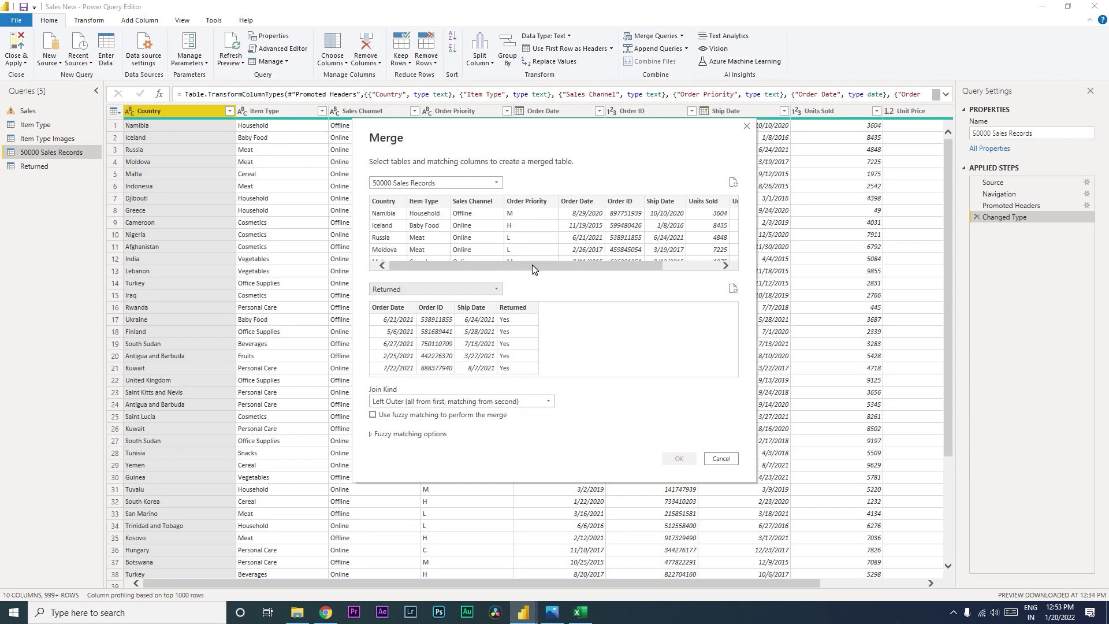
- Match both tables on Order ID, then bring up the join-types diagram in Photos
left_click_drag(533, 265, 582, 271)
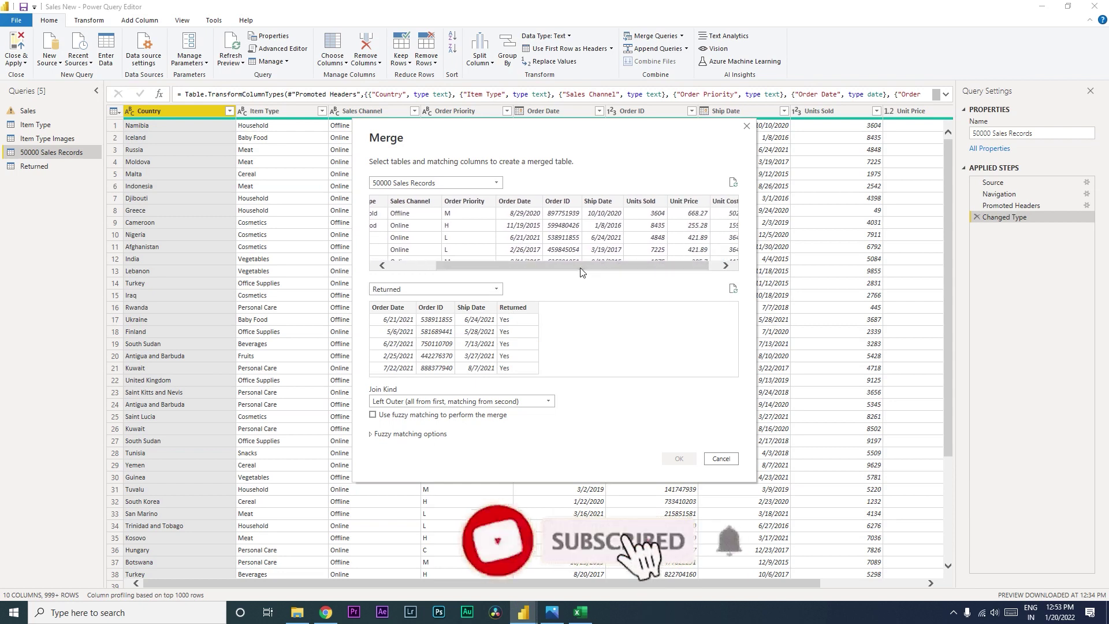
left_click(562, 202)
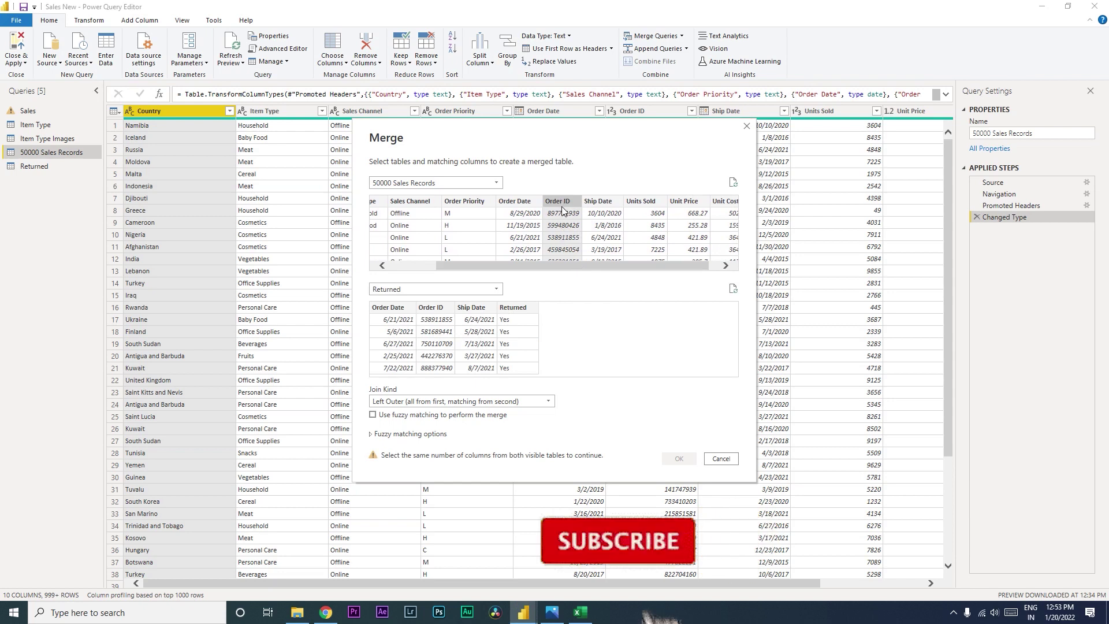
left_click(431, 308)
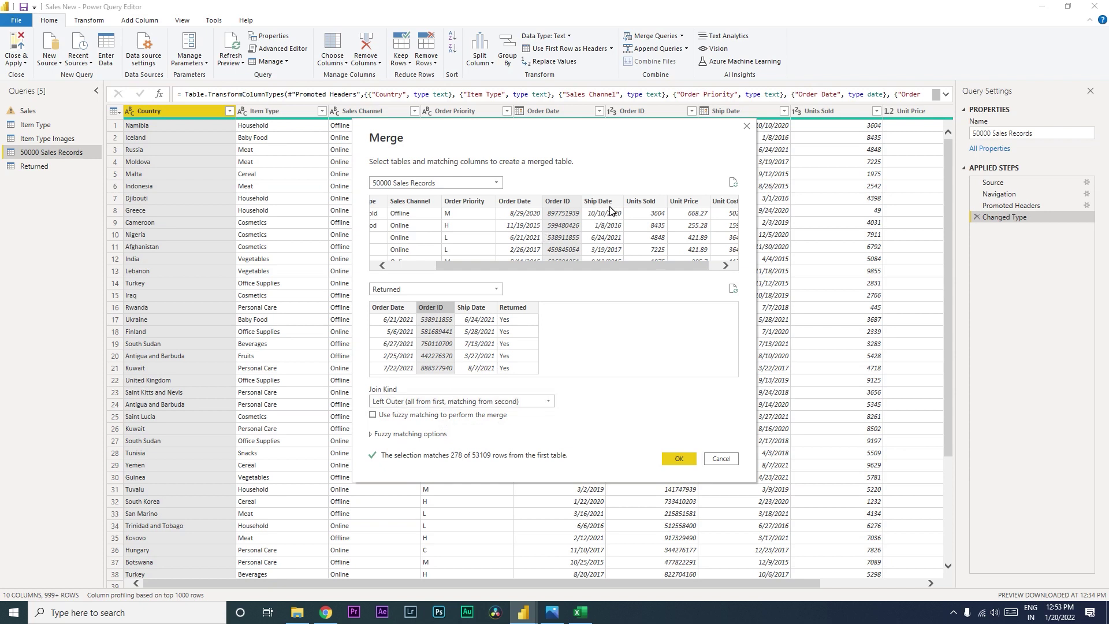
left_click(550, 613)
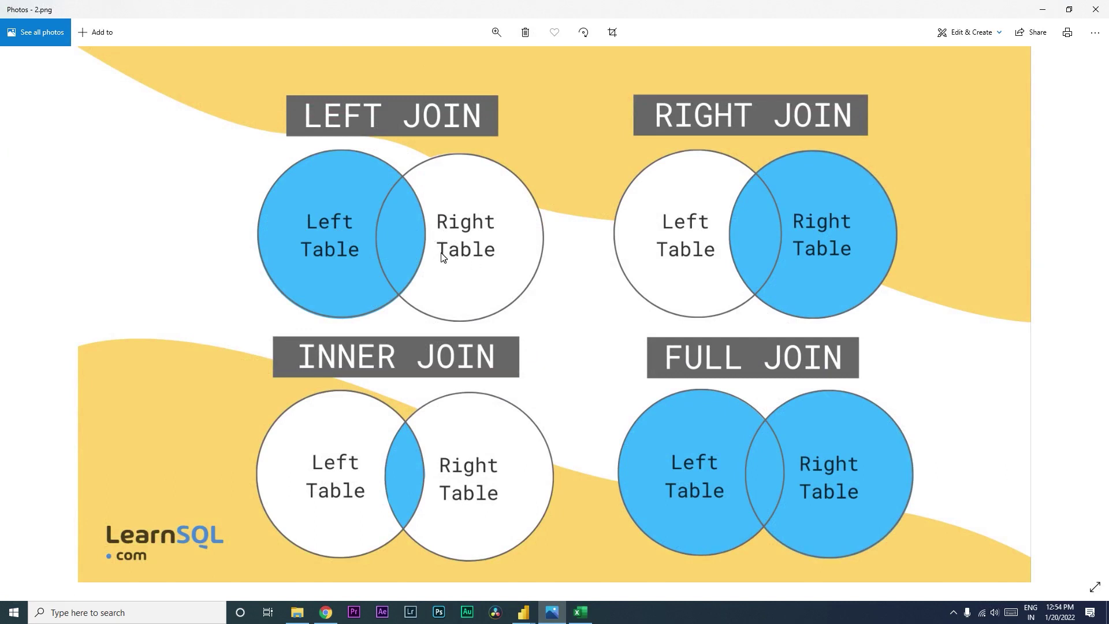
- Return to the pending Order ID merge in Power Query Editor
left_click(530, 616)
left_click(569, 584)
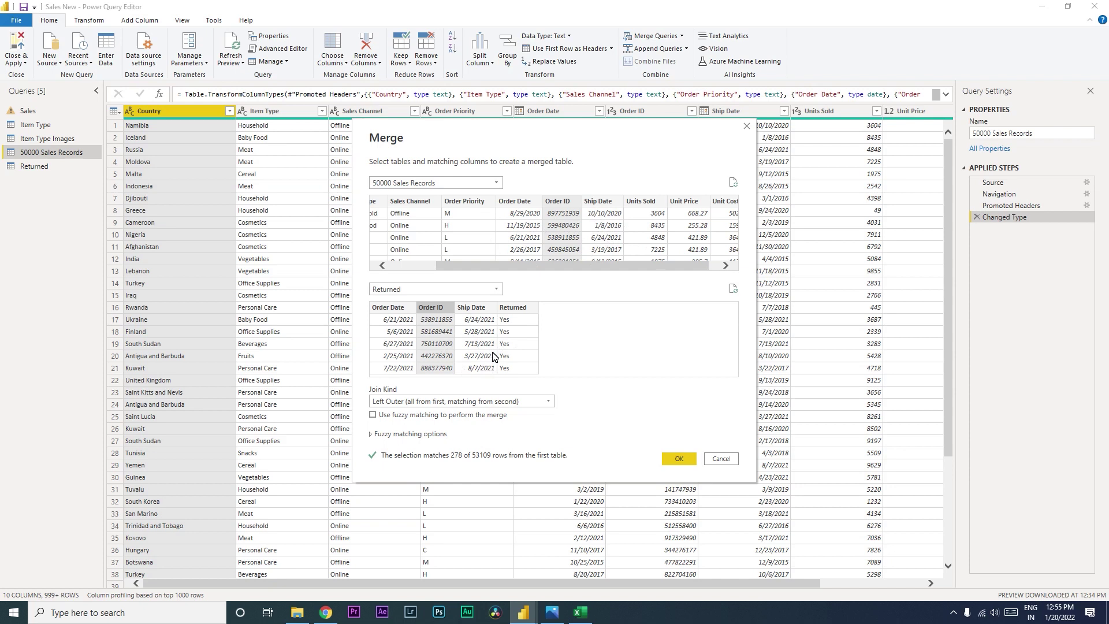
- Alternate between the join-types diagram and the Merge dialog, finishing back on the Merge dialog
key("alt+Tab")
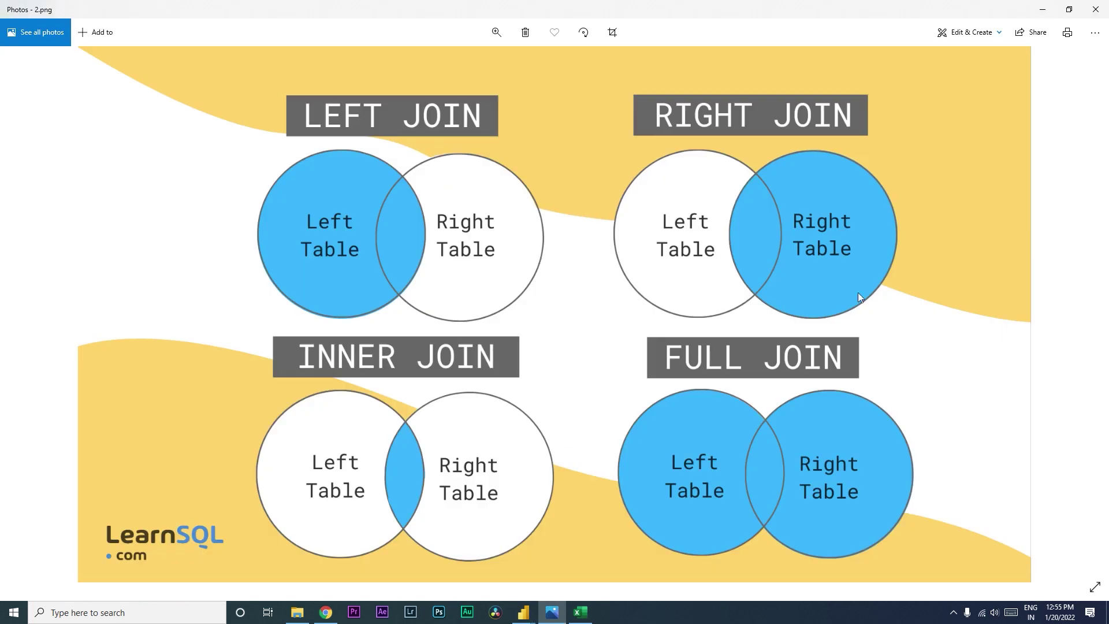
key("alt+Tab")
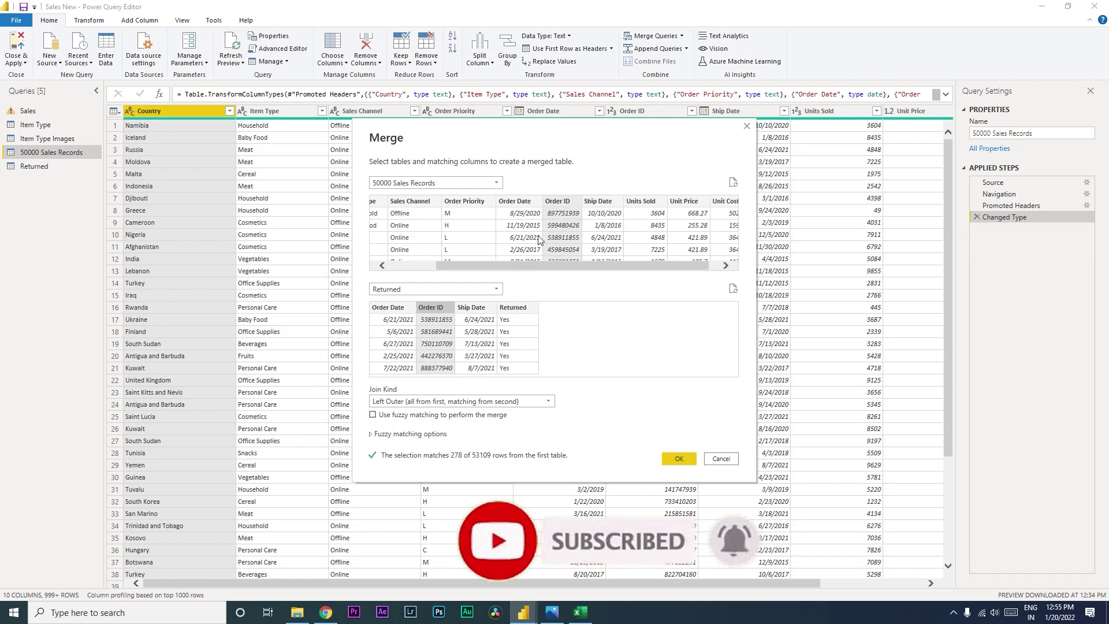
key("alt+Tab")
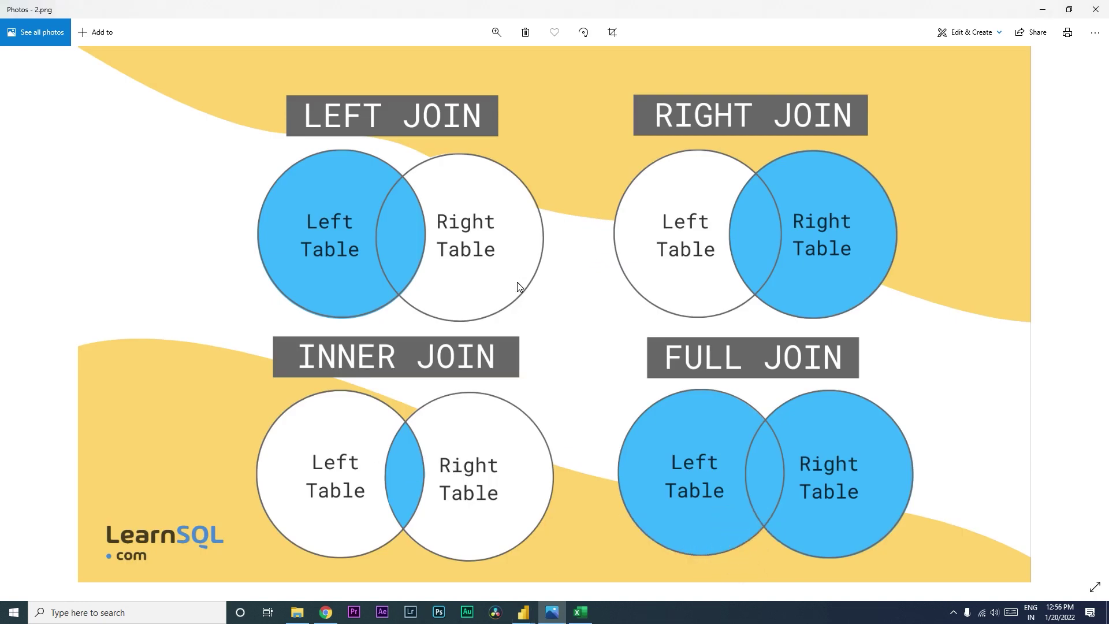
key("alt+Tab")
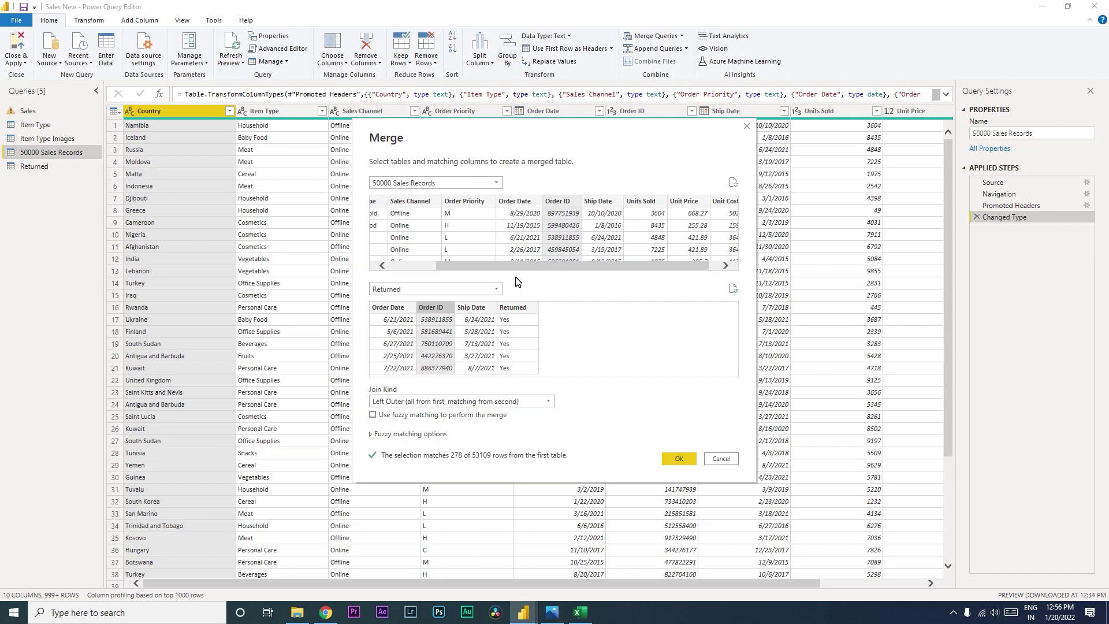
key("alt+Tab")
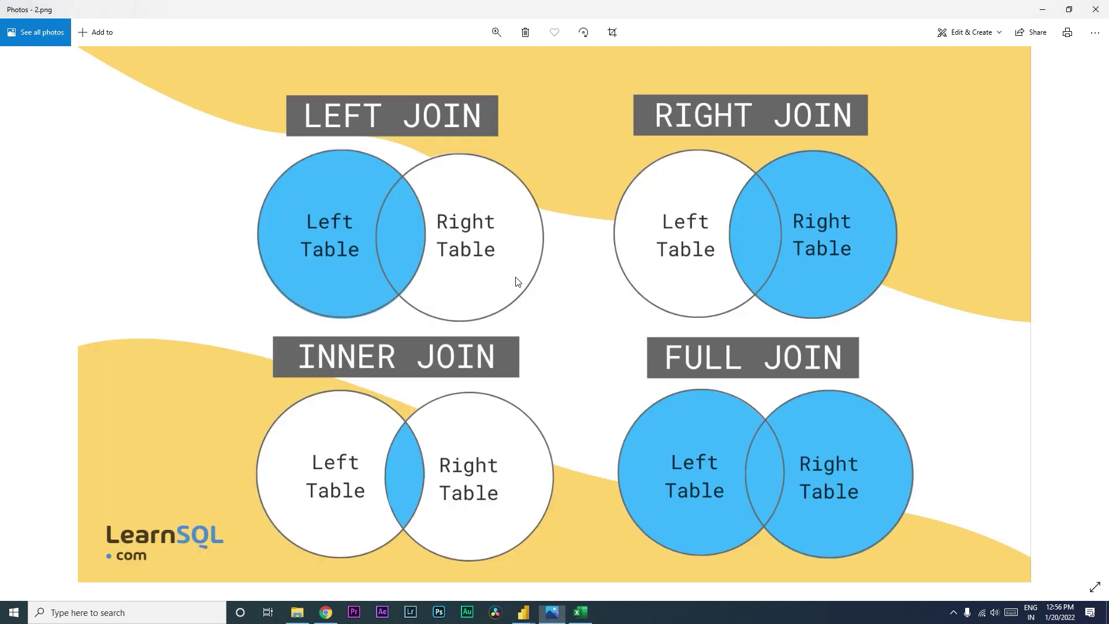
key("alt+Tab")
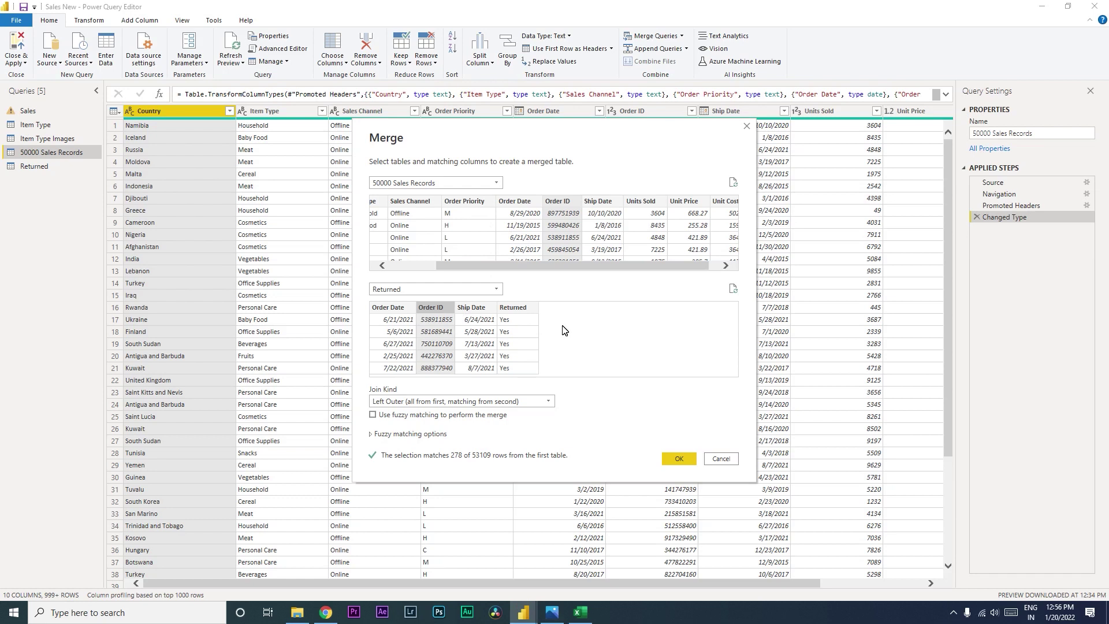
key("alt+Tab")
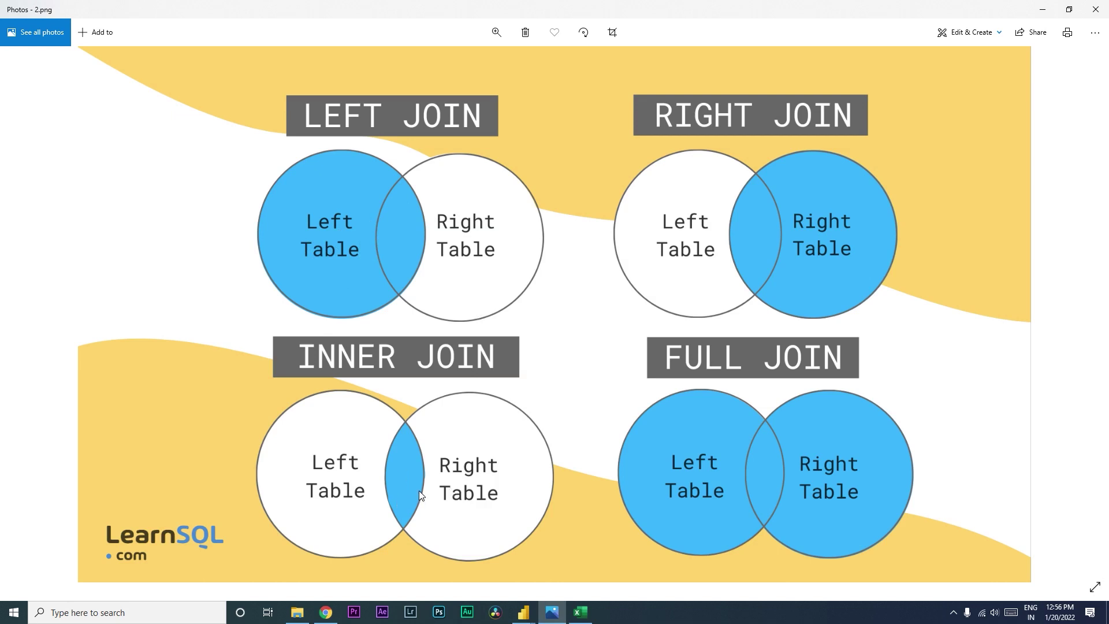
key("alt+Tab")
left_click(532, 220)
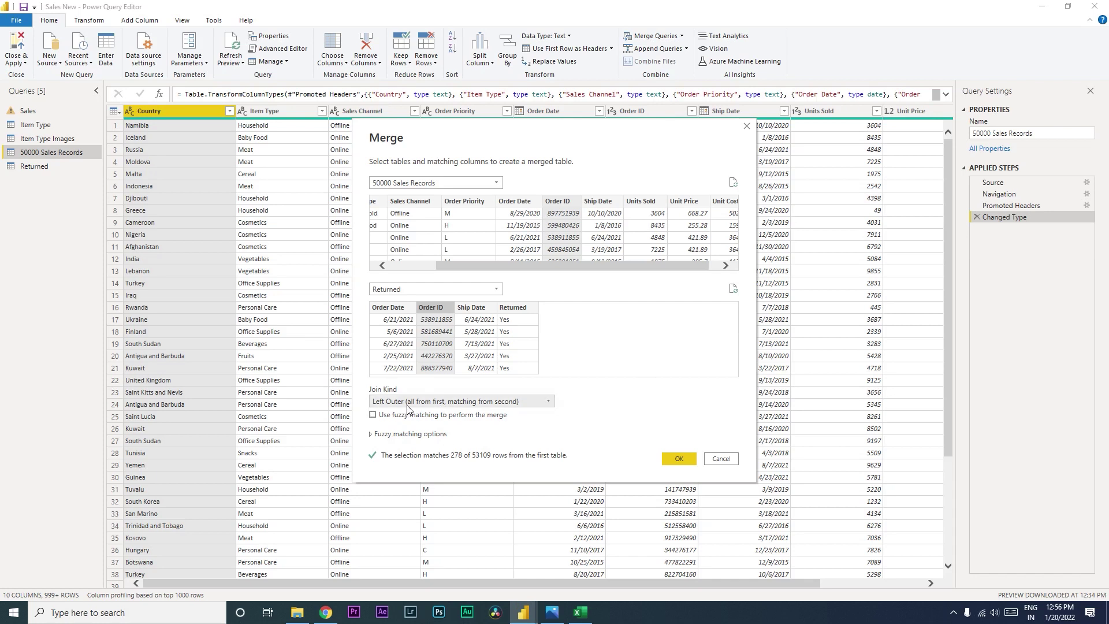
- Keep Left Outer as the join kind and confirm, producing the Merge1 query
left_click(548, 403)
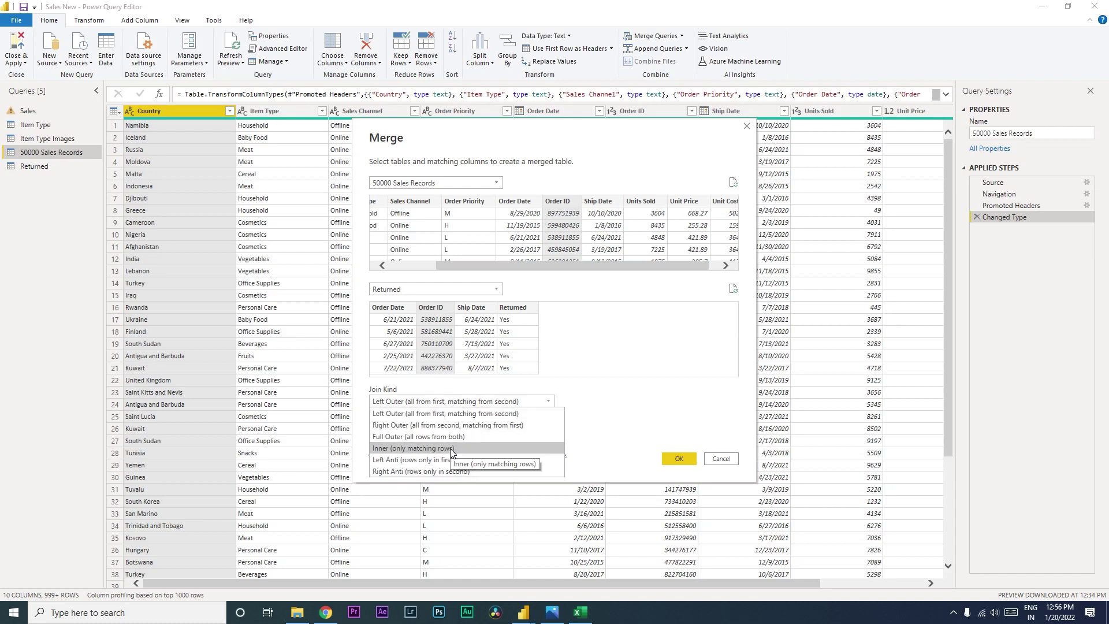
left_click(425, 414)
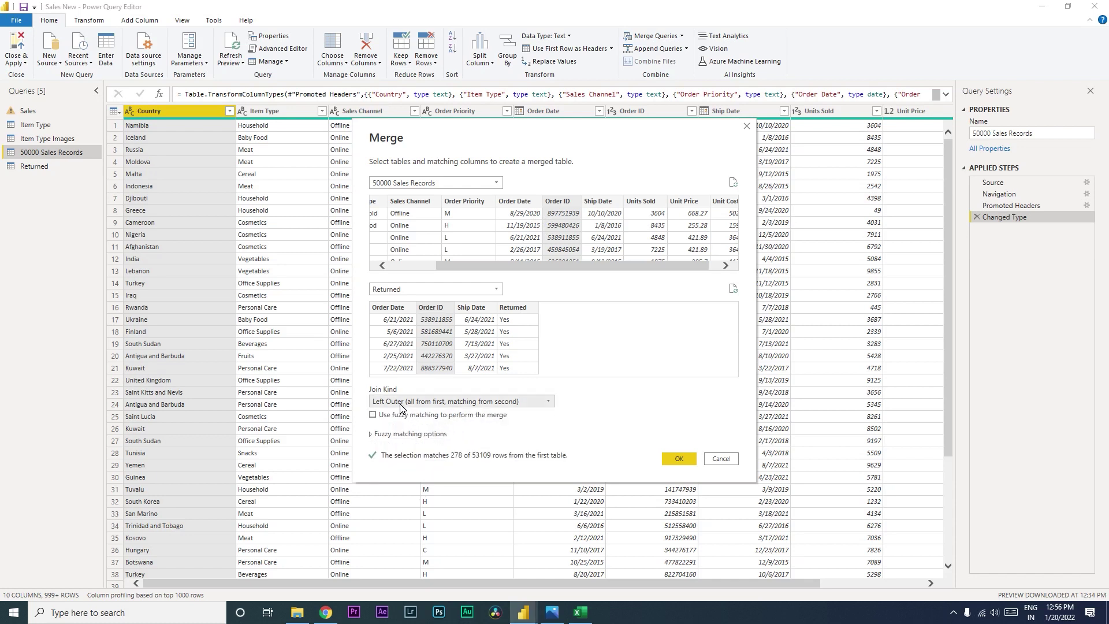
left_click(680, 462)
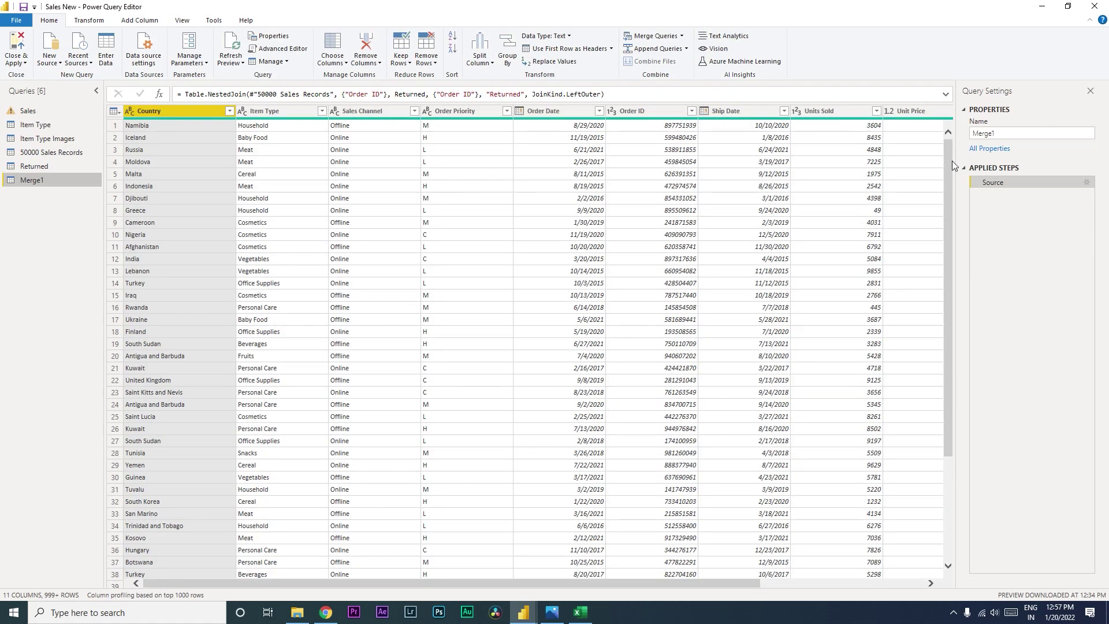
left_click_drag(1018, 138, 969, 142)
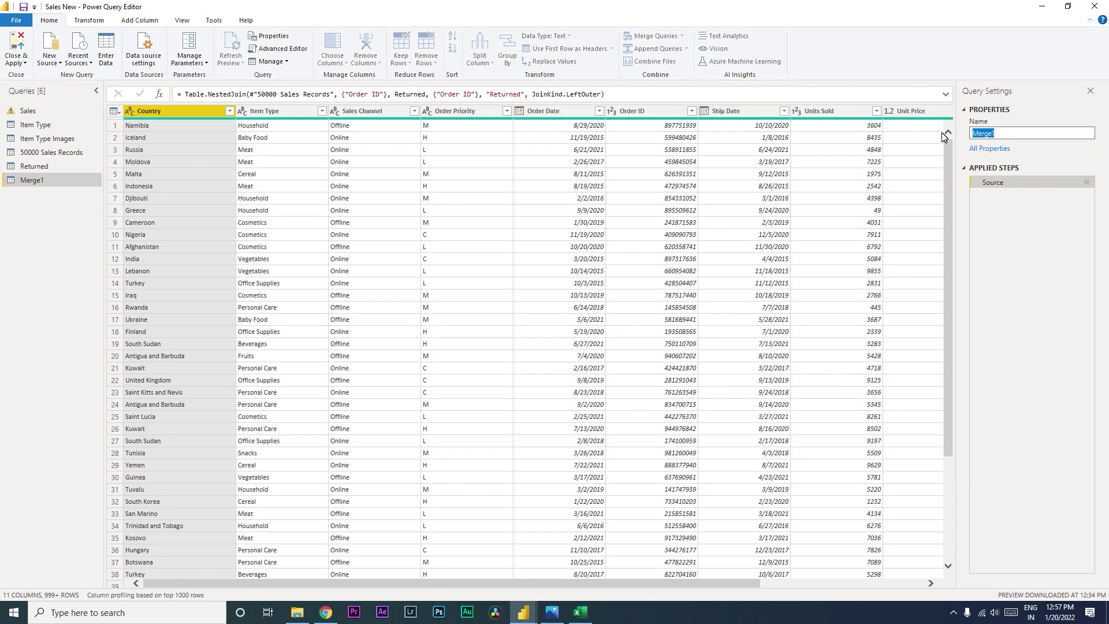
- Name the Merge1 query 'Sales New Left Join' in Query Settings
type("Sales New Left Join")
key("Return")
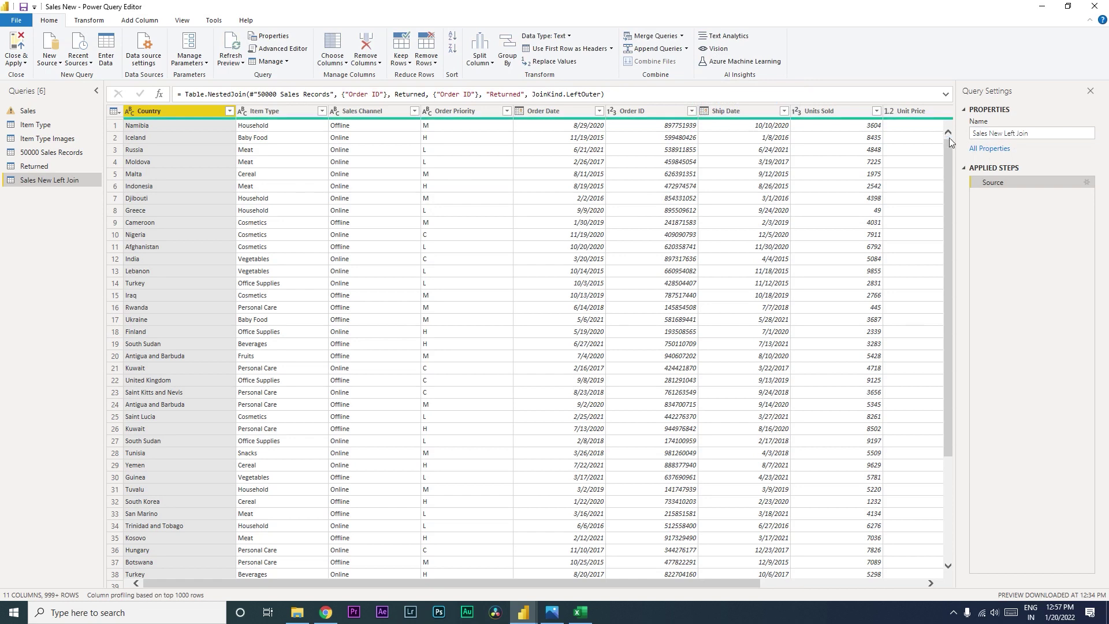
left_click_drag(376, 583, 540, 584)
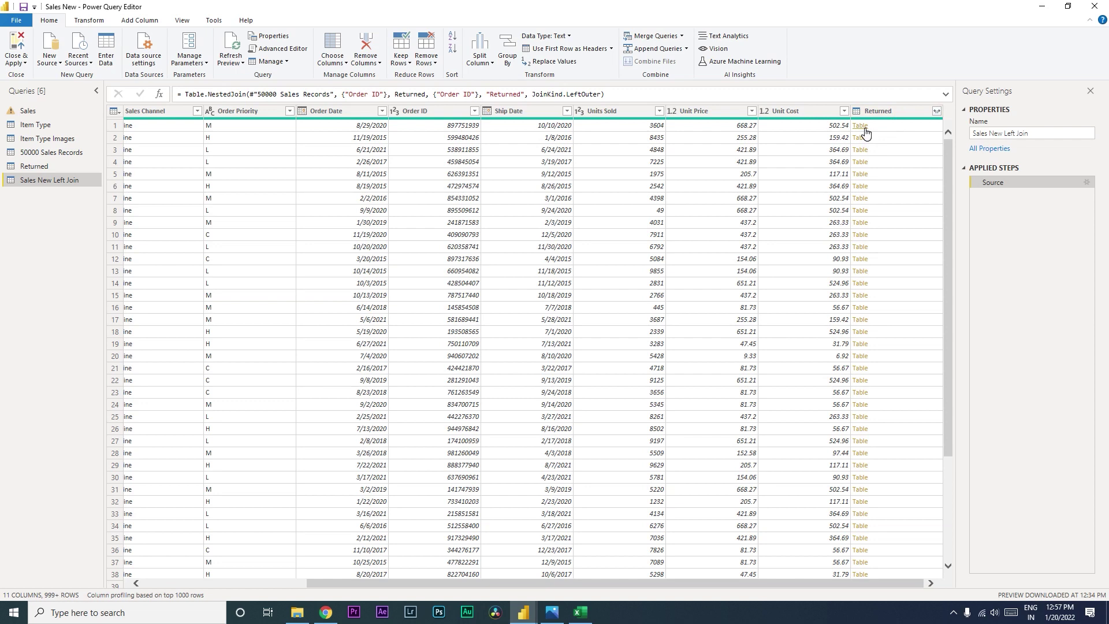
- Expand the Returned column to only its Returned field, showing Yes or null per order
left_click(937, 111)
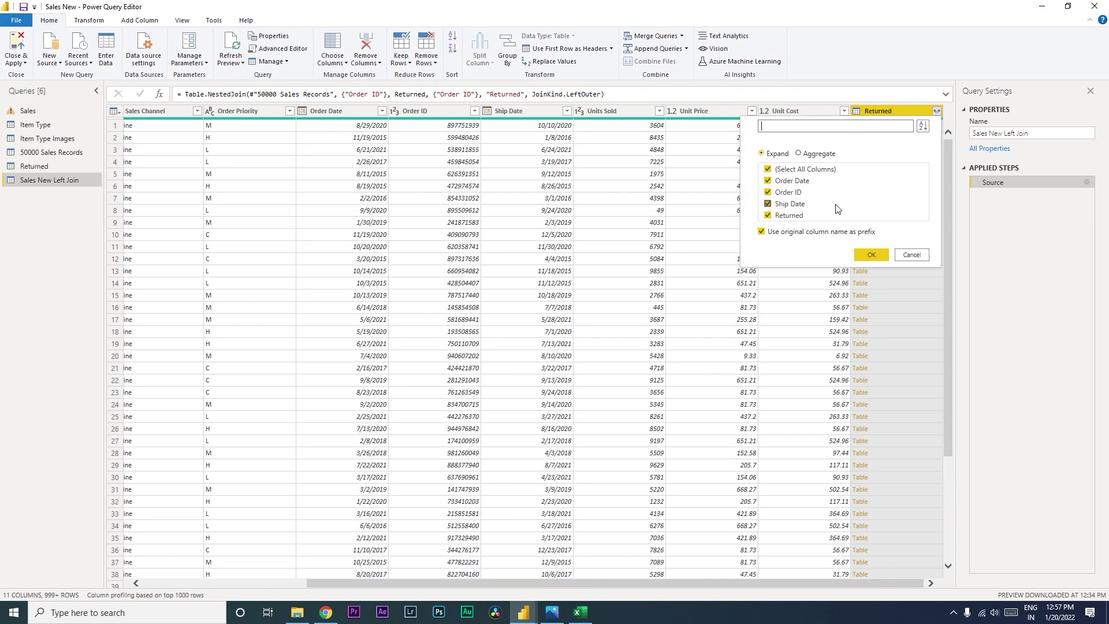
left_click(769, 169)
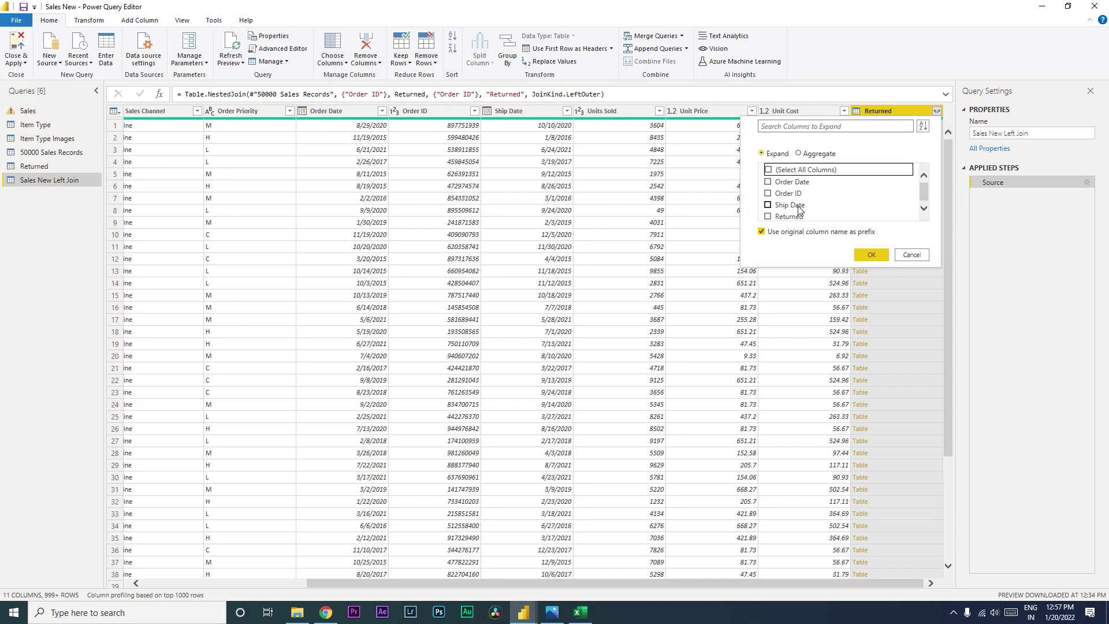
left_click(768, 217)
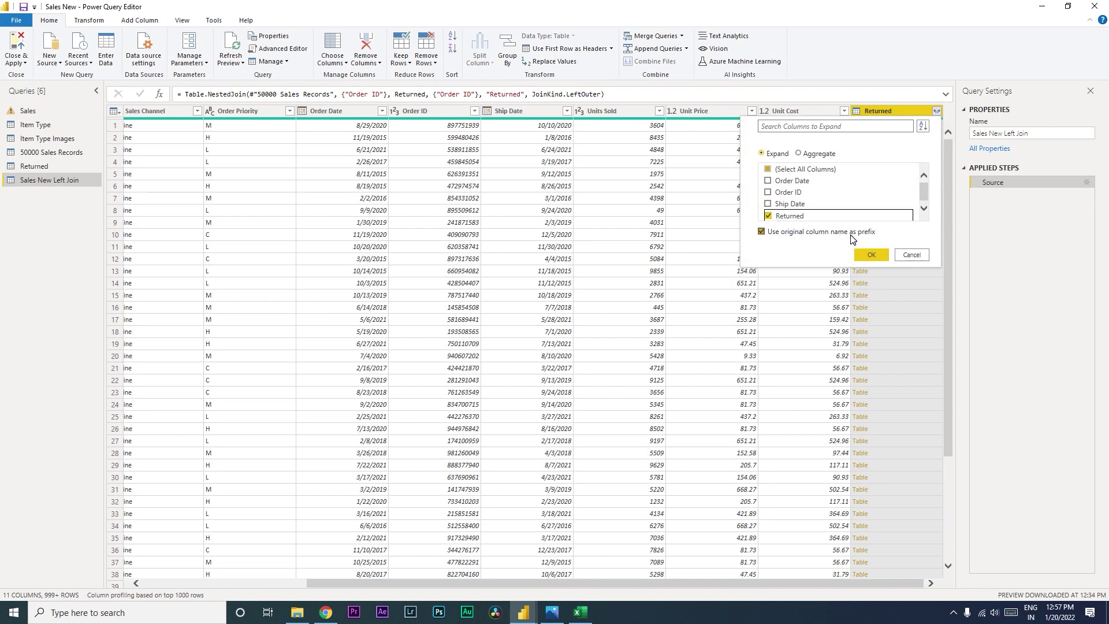
left_click(871, 255)
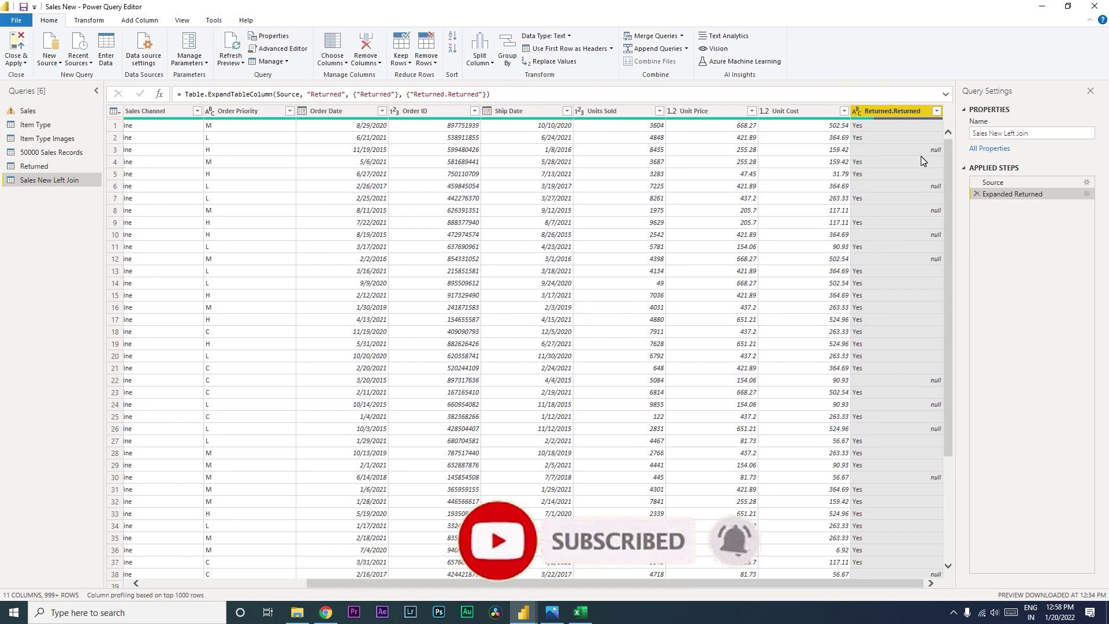
- Filter Returned.Returned to keep only the Yes rows
left_click(936, 110)
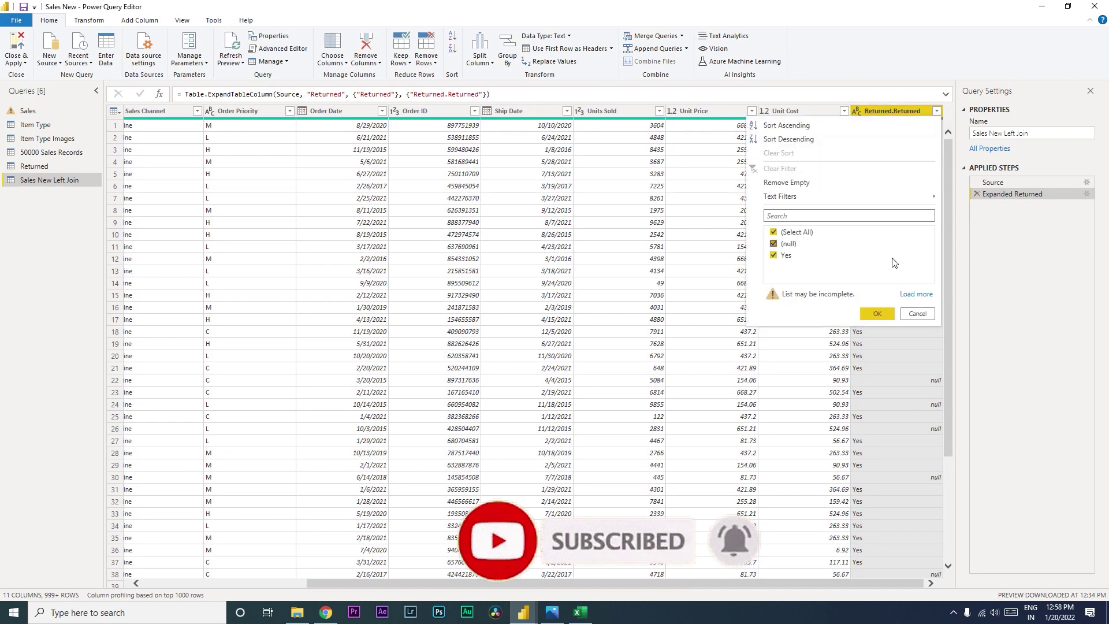
left_click(779, 247)
left_click(872, 314)
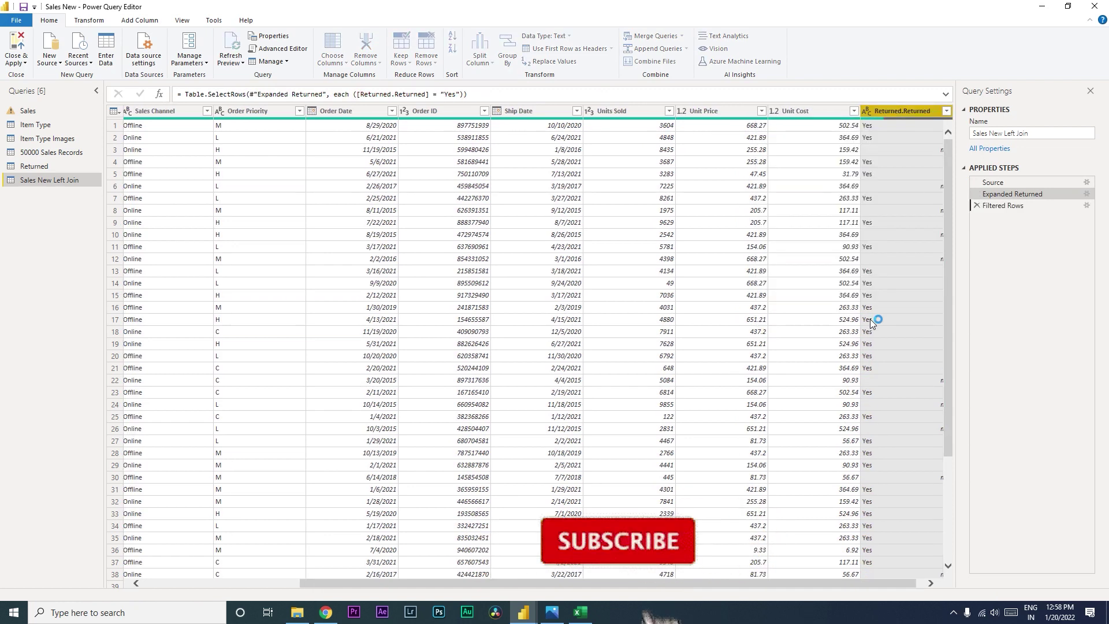
left_click(61, 611)
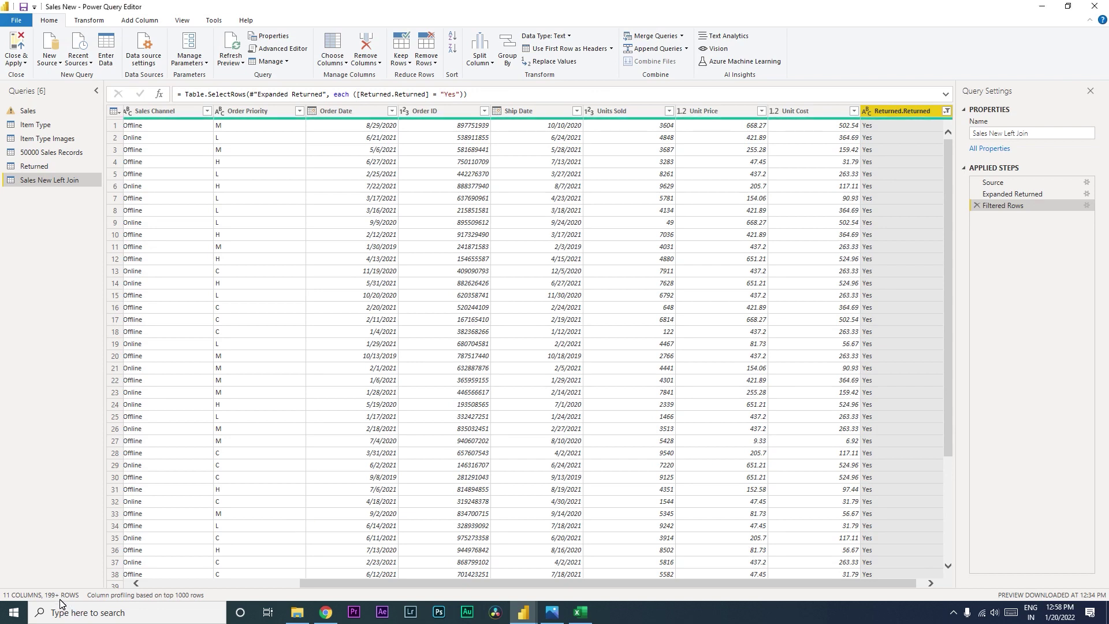
left_click_drag(946, 208, 938, 559)
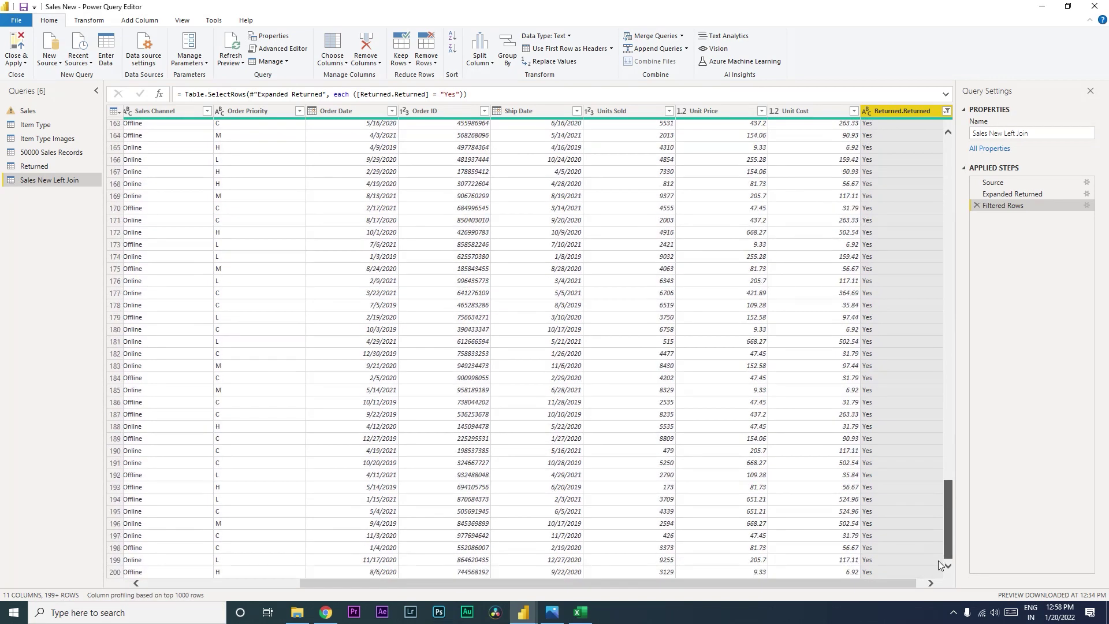
- Change the Returned.Returned filter to keep only the null rows instead
left_click(947, 117)
left_click(774, 243)
left_click(774, 256)
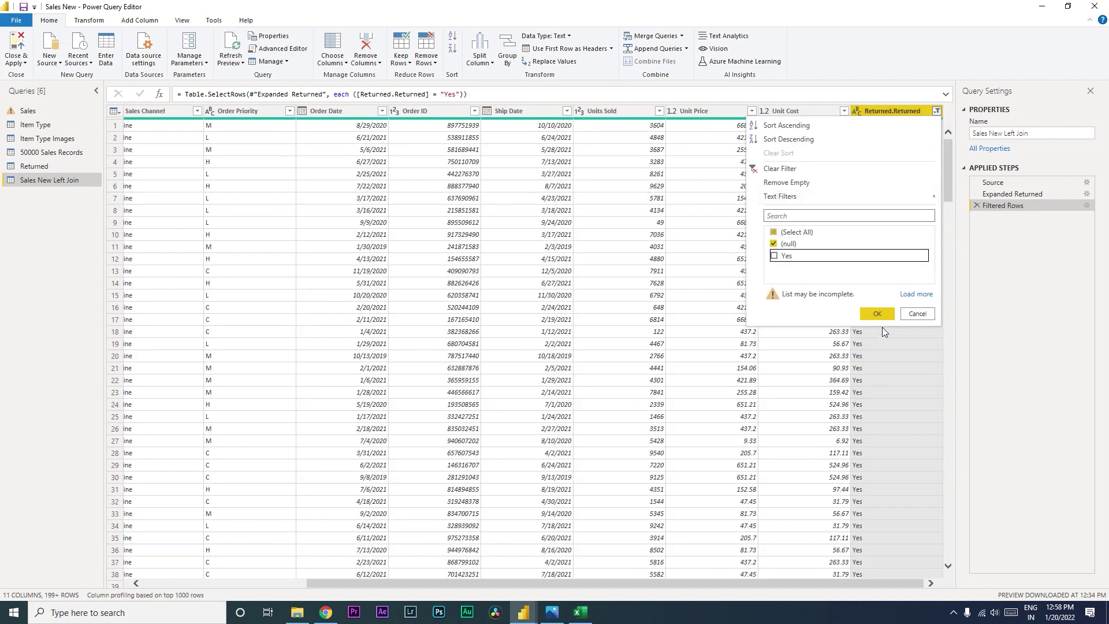
left_click(876, 313)
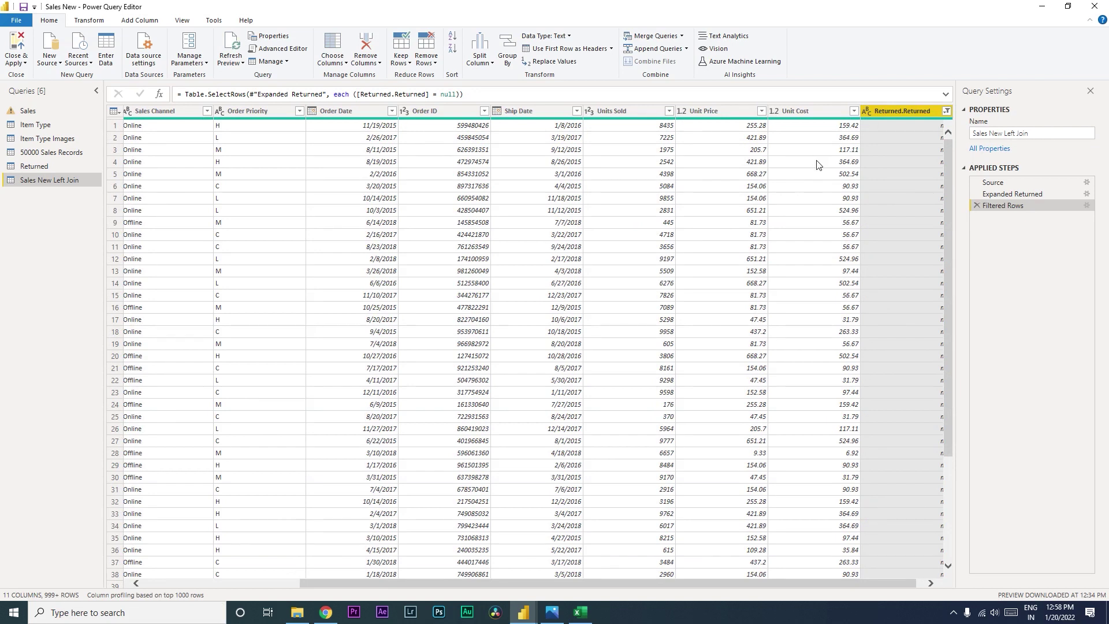
left_click_drag(800, 583, 854, 584)
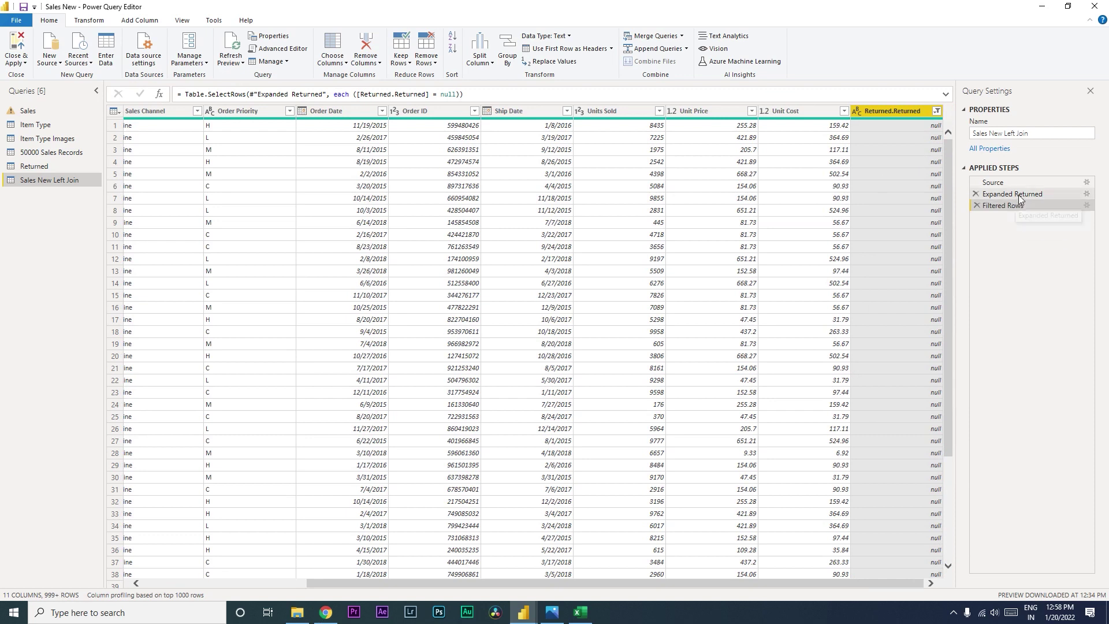
- Review the Expanded Returned step, then Close & Apply to load the queries
left_click(1049, 196)
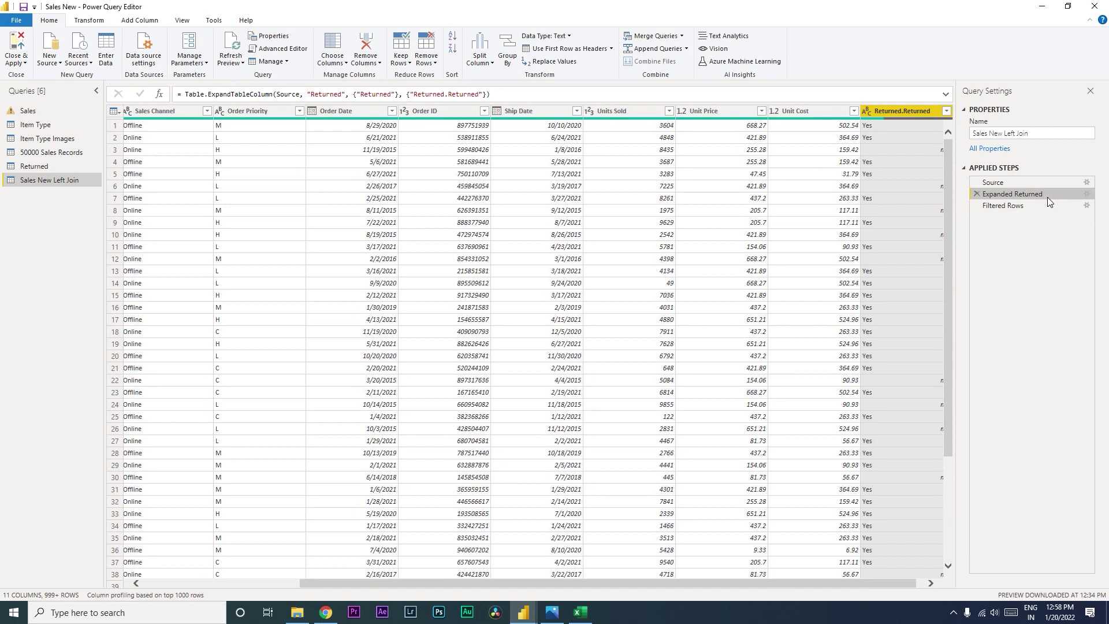
left_click(16, 58)
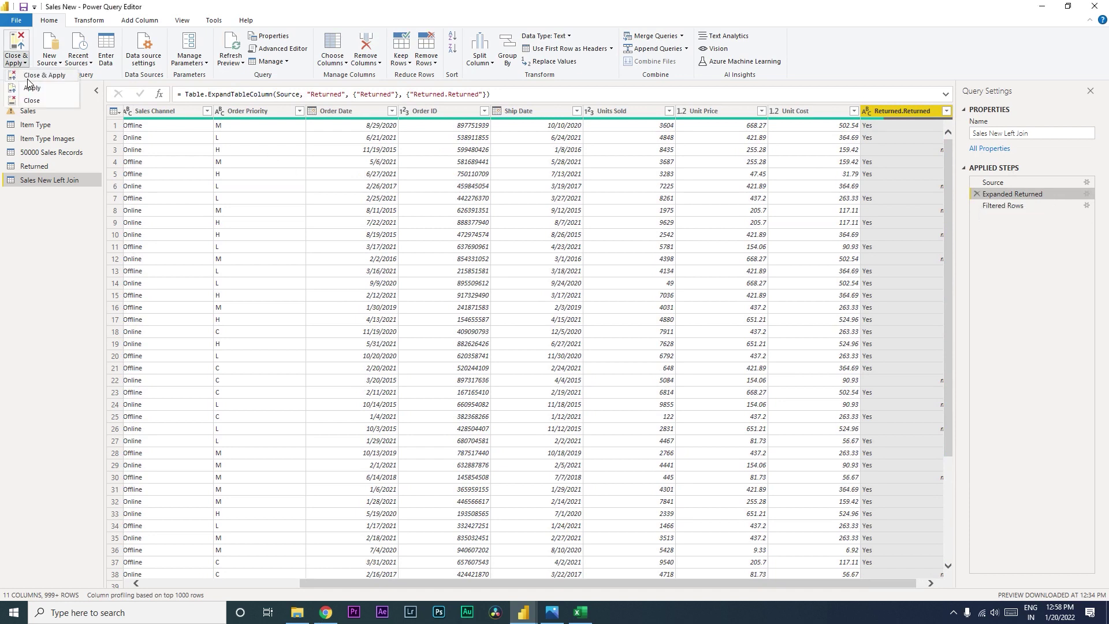
left_click(27, 80)
key("alt+Tab")
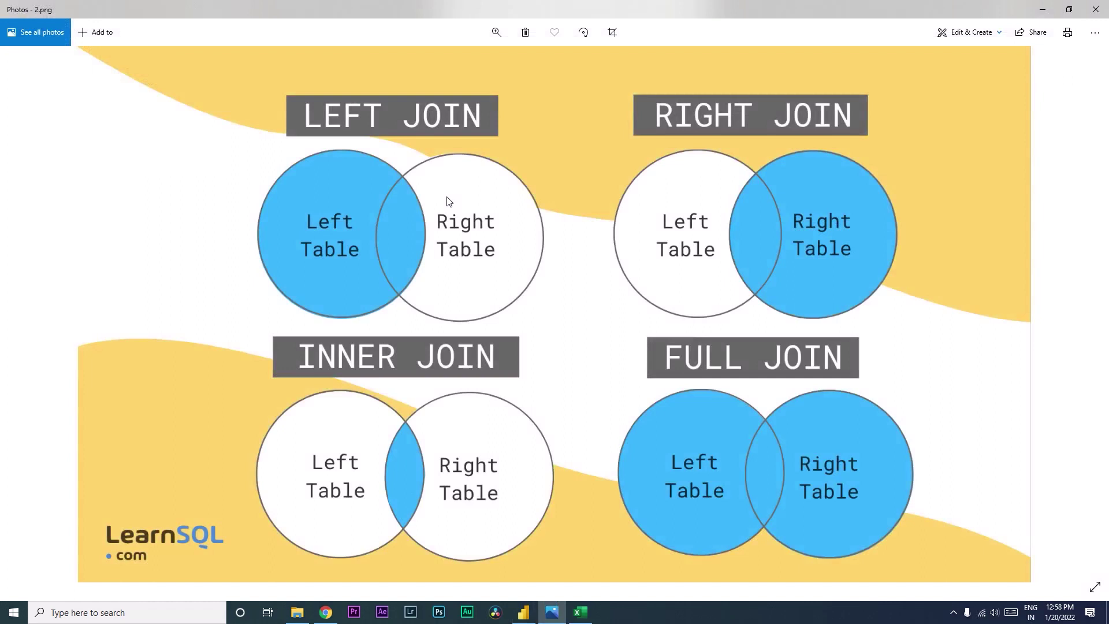
- Return from the join-types diagram to the Power BI report window
left_click(524, 612)
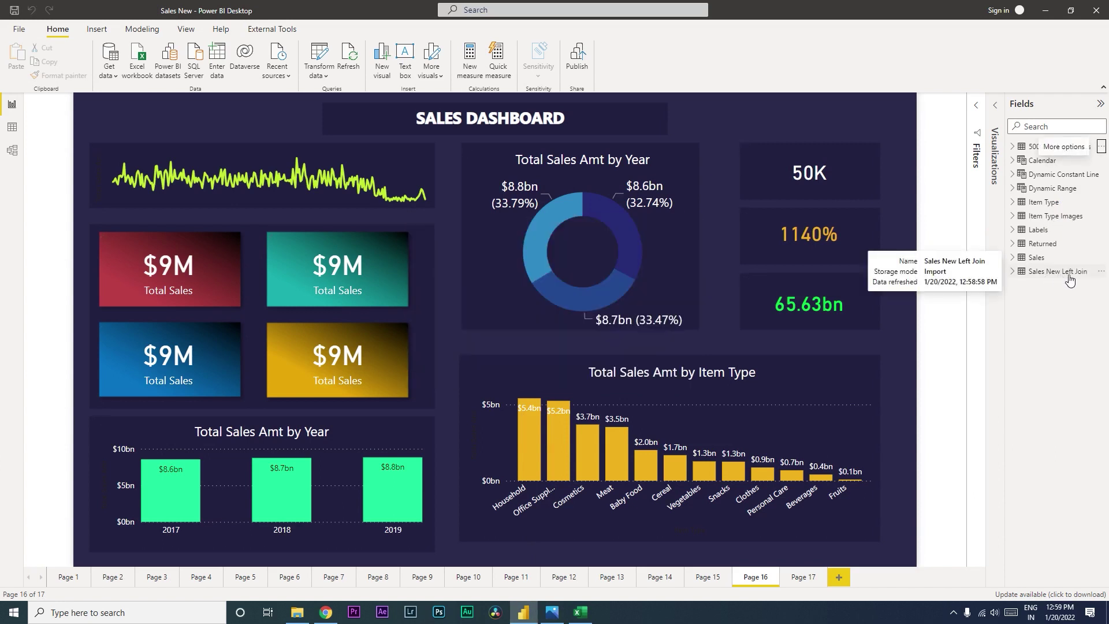
- From the Fields pane, choose Edit query for the 50000 Sales Records table
left_click(1016, 274)
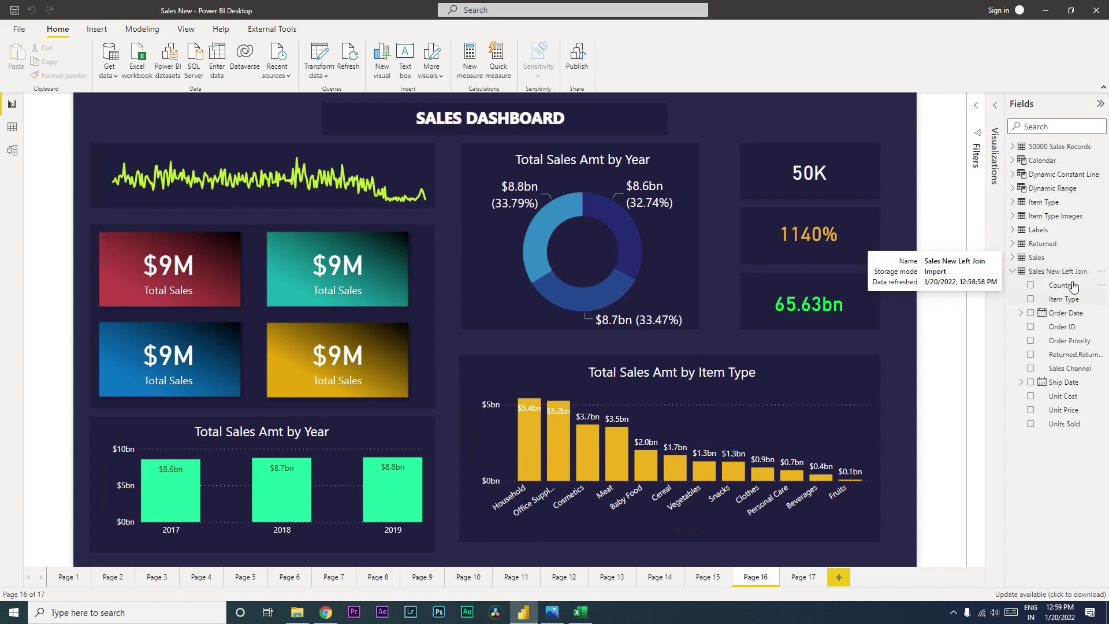
left_click(1016, 274)
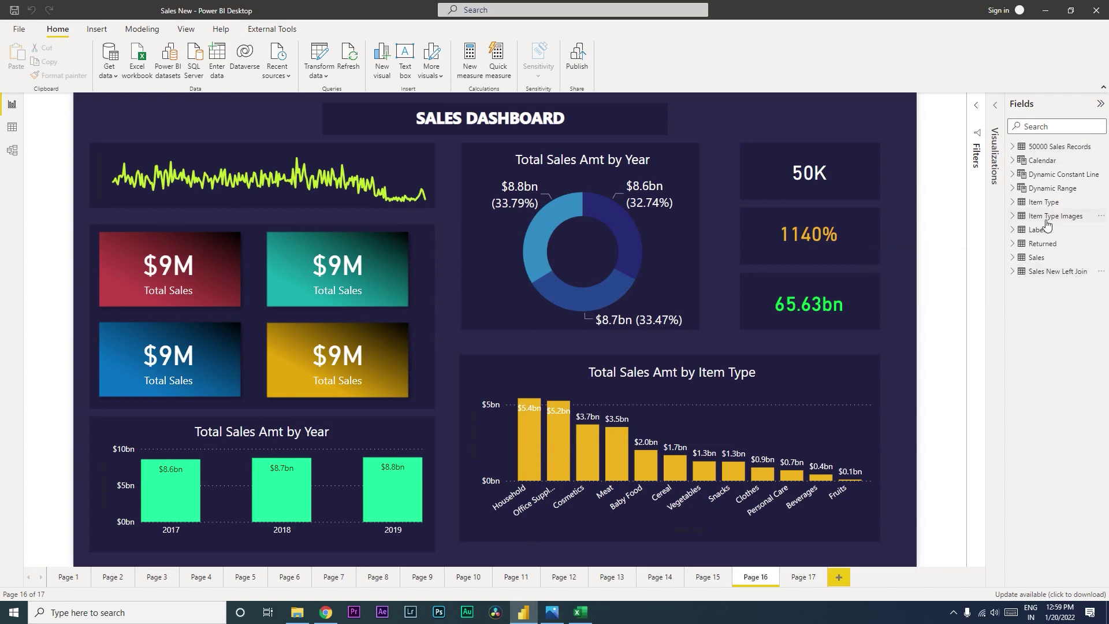
left_click(1100, 147)
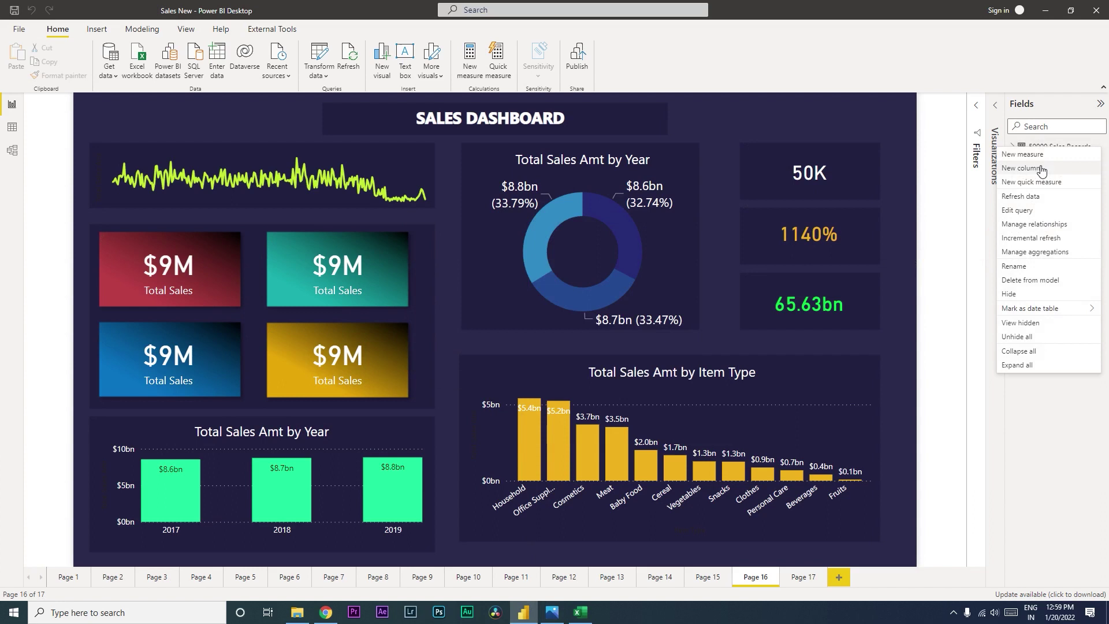
left_click(1028, 212)
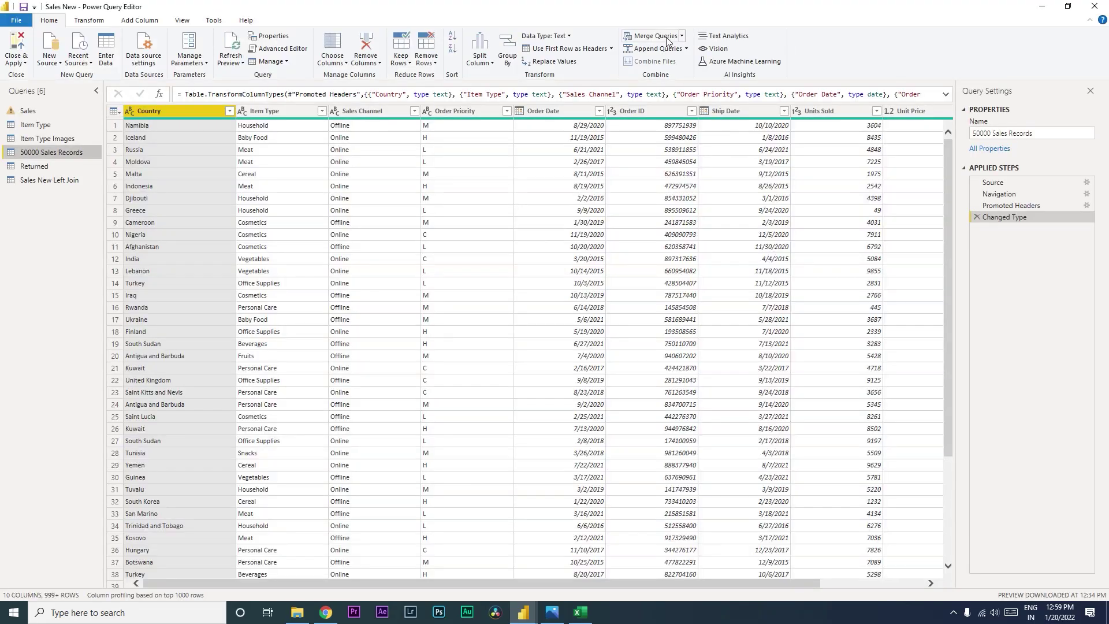
- Merge as new with Returned on Order ID using an Inner join, matching 278 rows
left_click(682, 37)
left_click(663, 49)
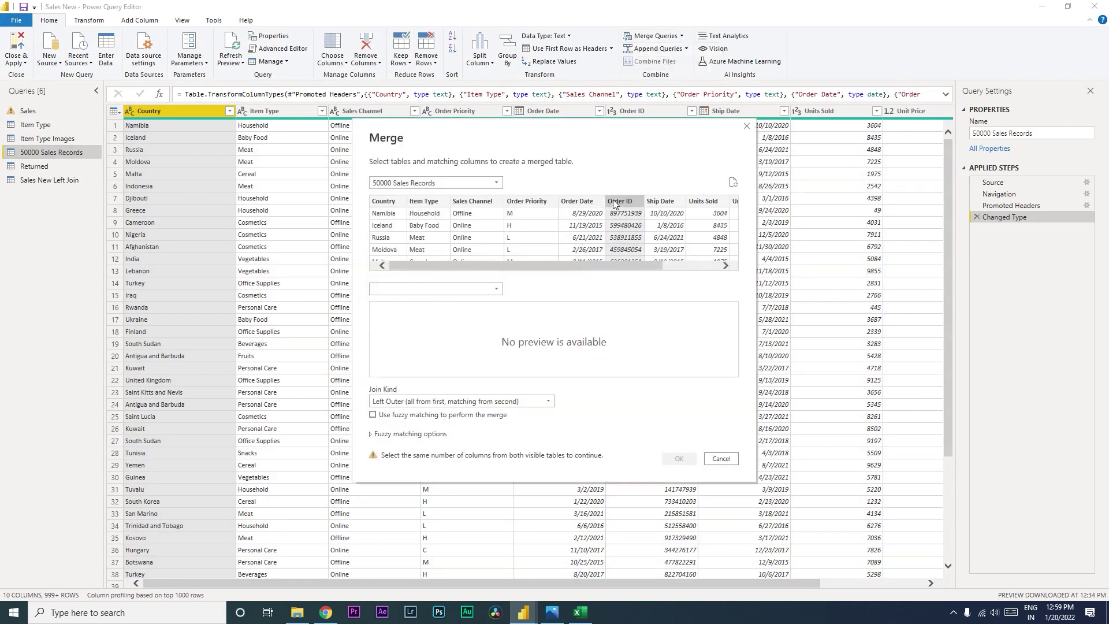
left_click(495, 289)
left_click(428, 335)
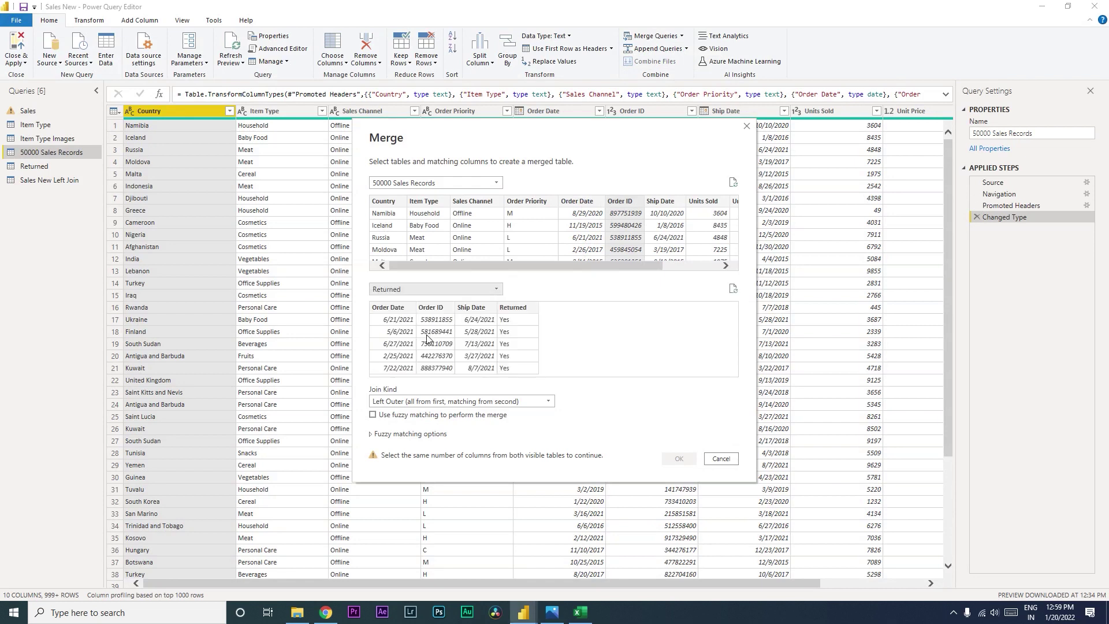
left_click(441, 317)
left_click(548, 402)
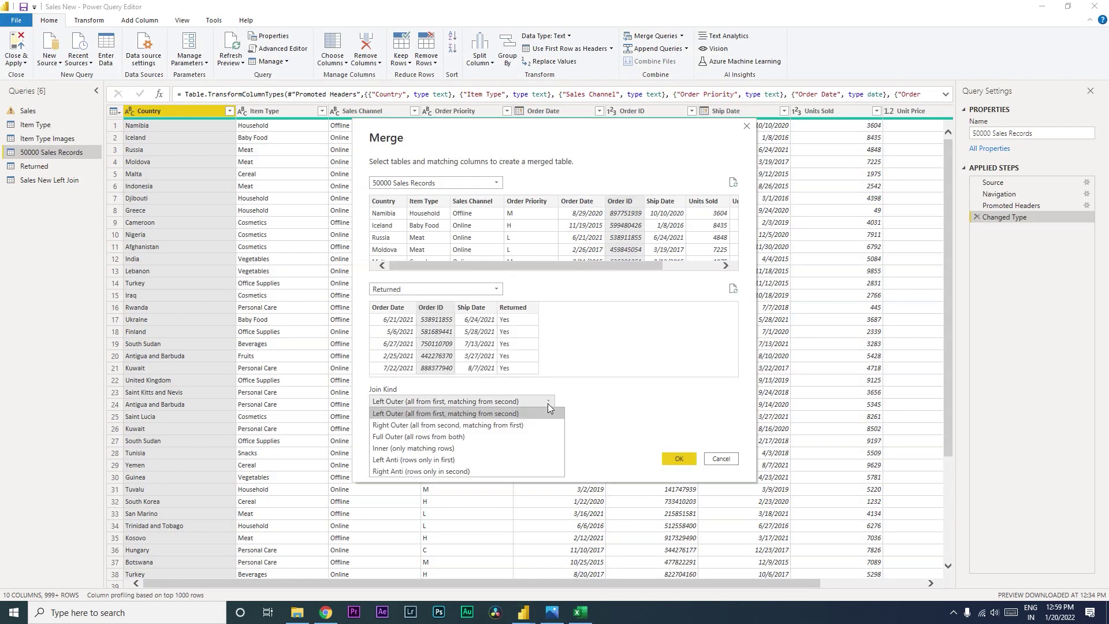
left_click(439, 449)
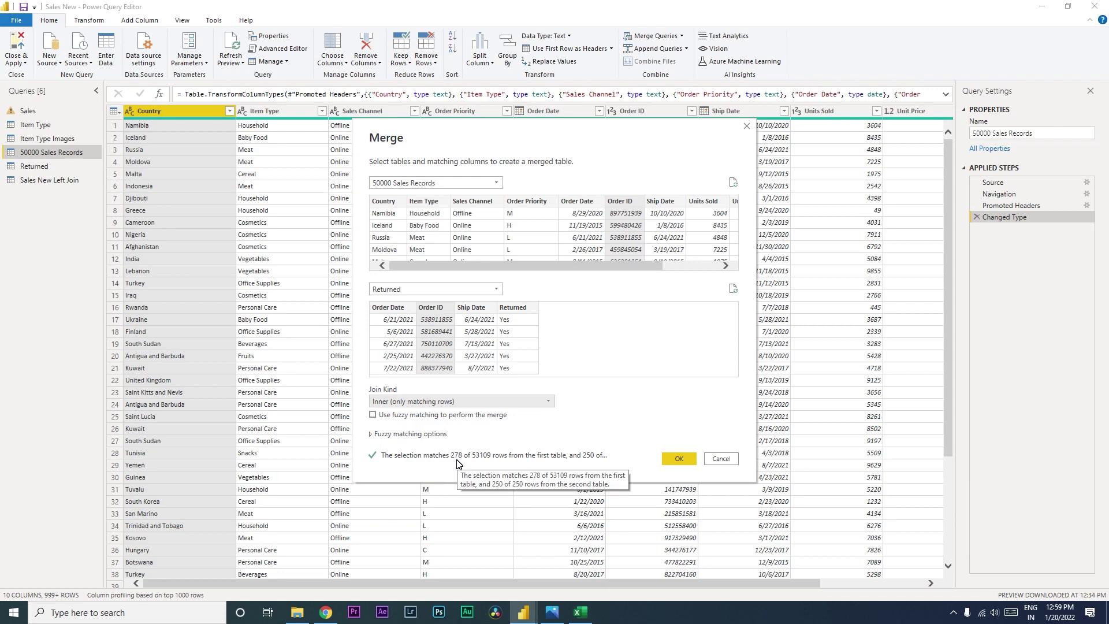
left_click(680, 457)
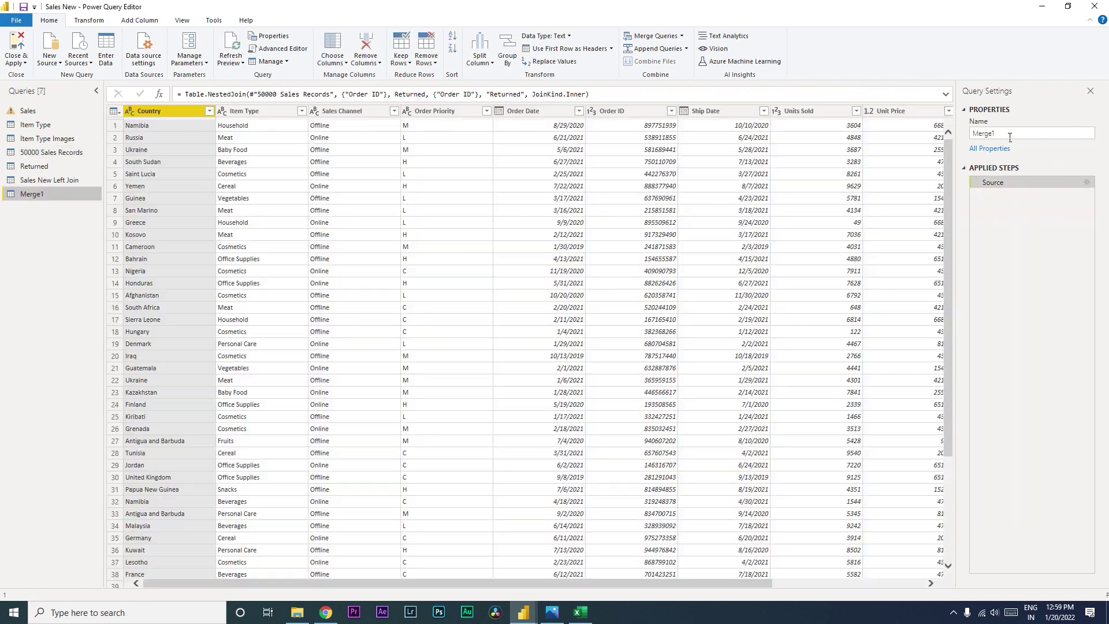
- Rename the merged query to 'Sales inner Join'
left_click(976, 134)
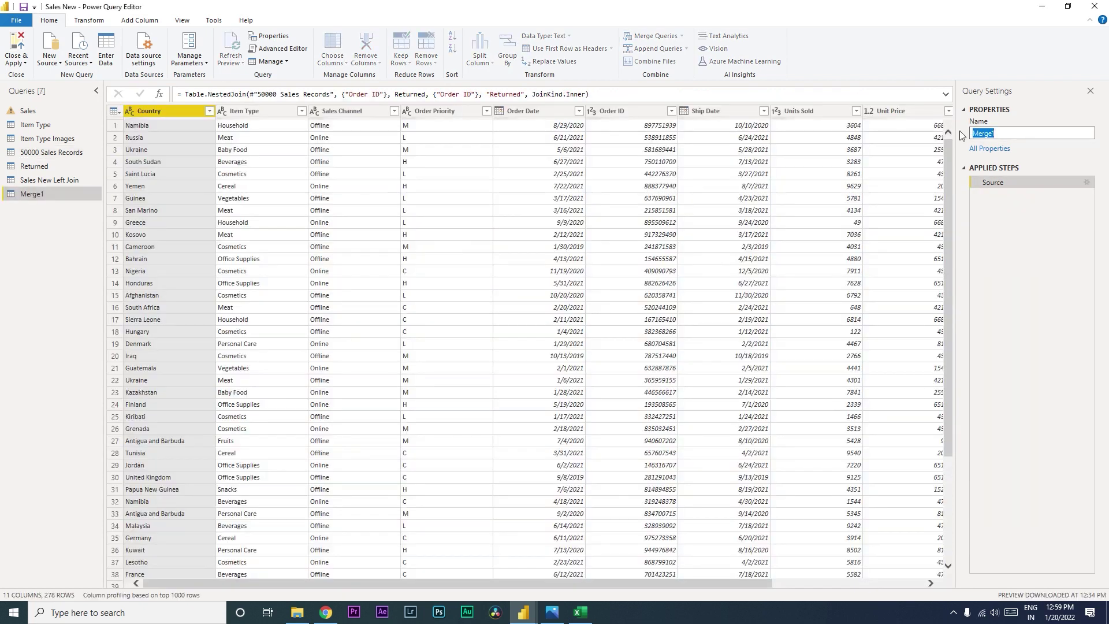
type("Sales")
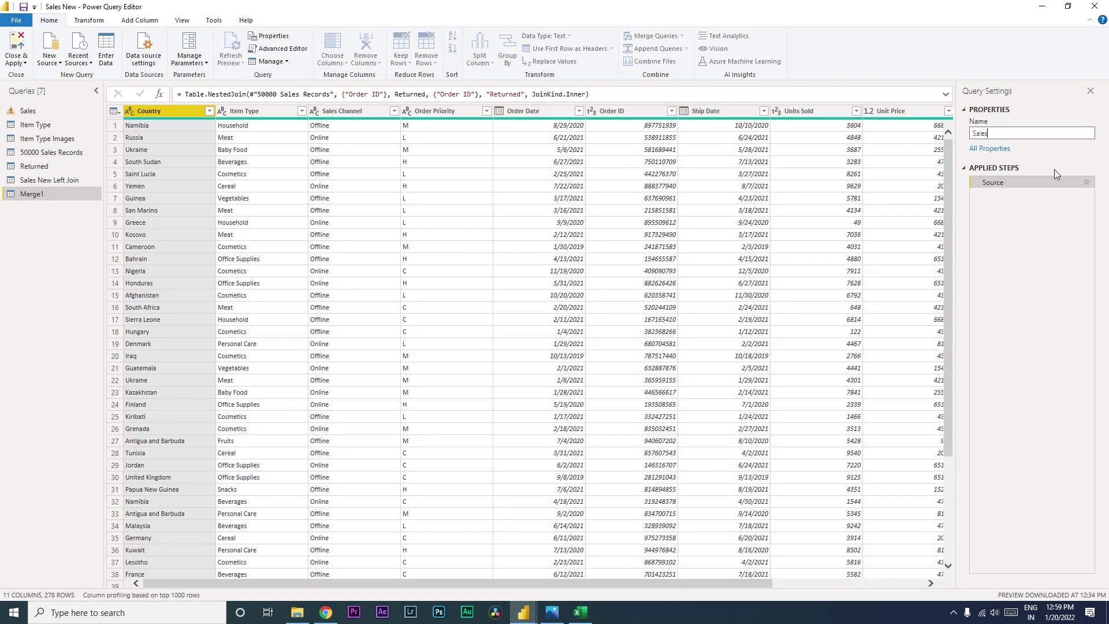
type(" inner Join")
key("Return")
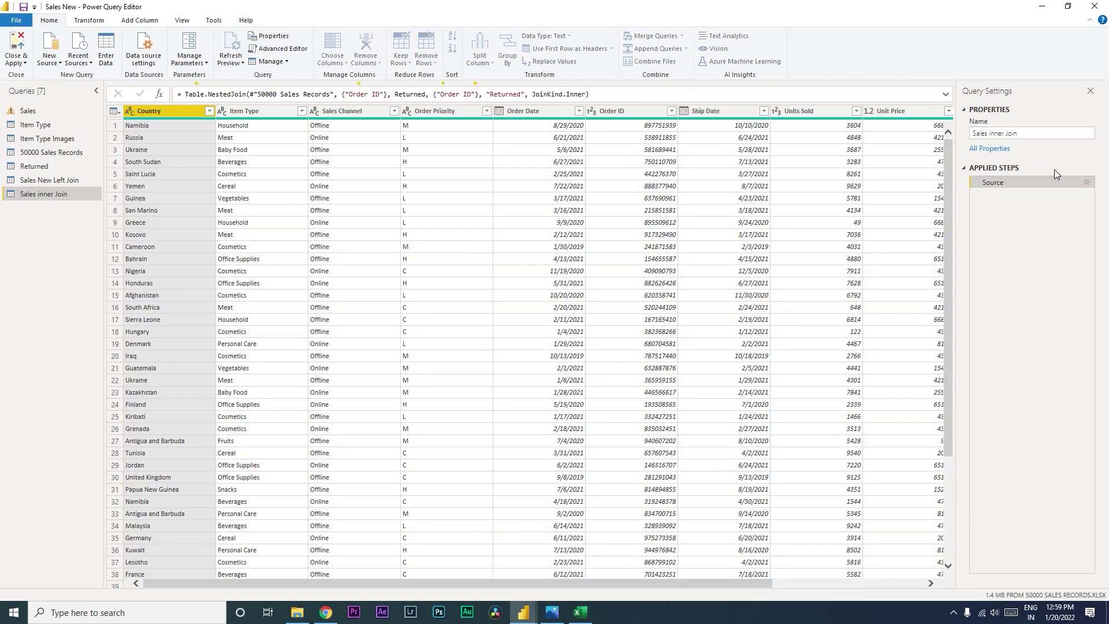
left_click_drag(546, 584, 696, 585)
- Expand the Returned column with only the Returned field, then leave the editor
left_click(937, 111)
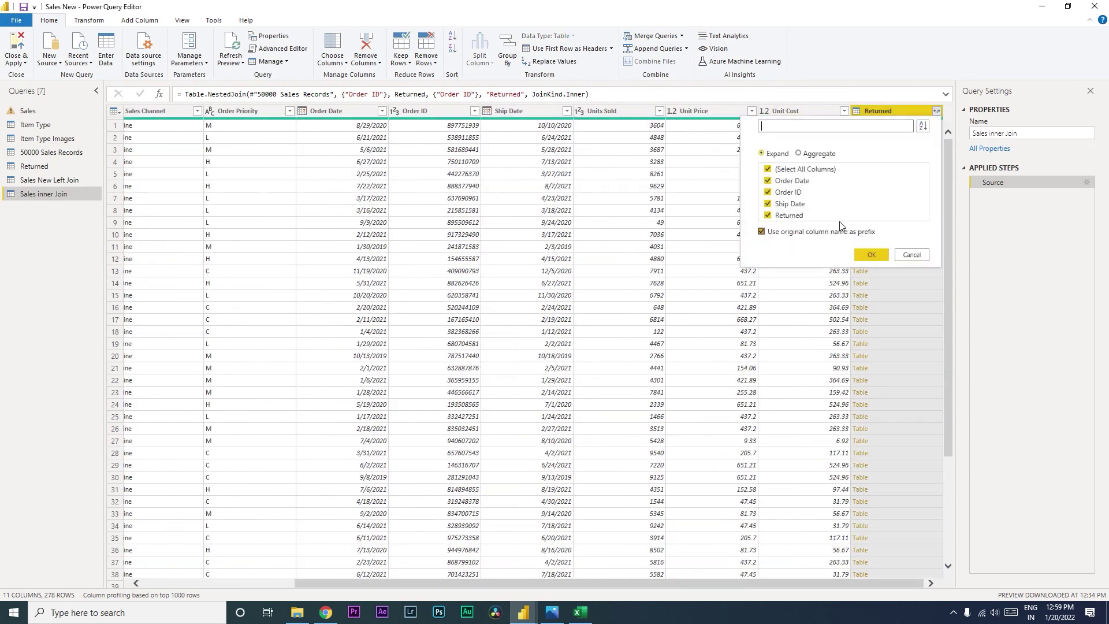
left_click(768, 170)
left_click(769, 216)
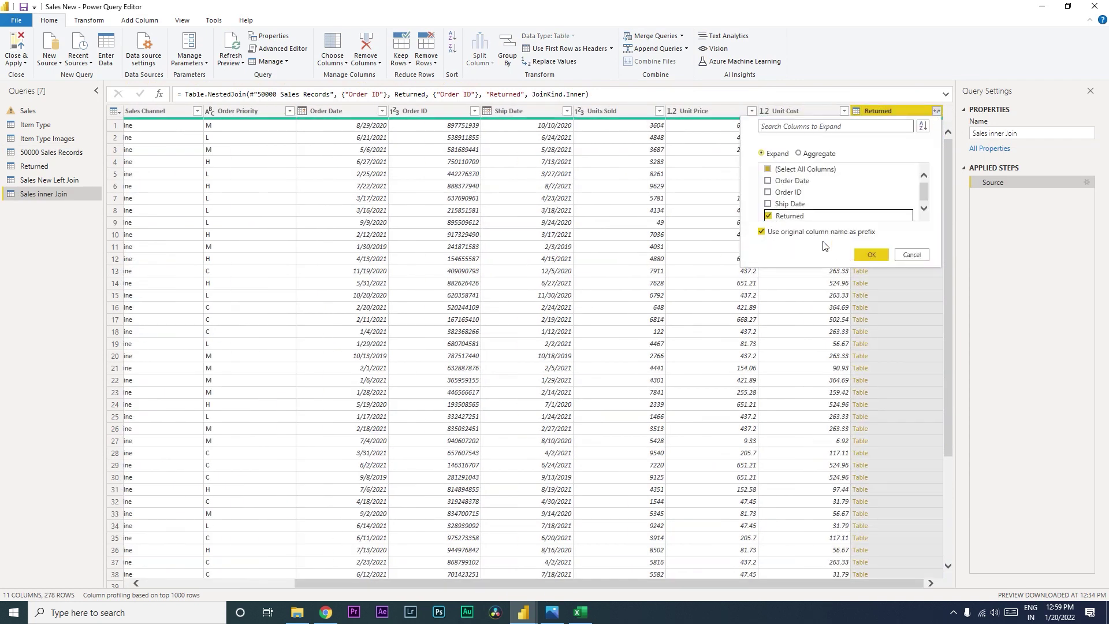
left_click(872, 256)
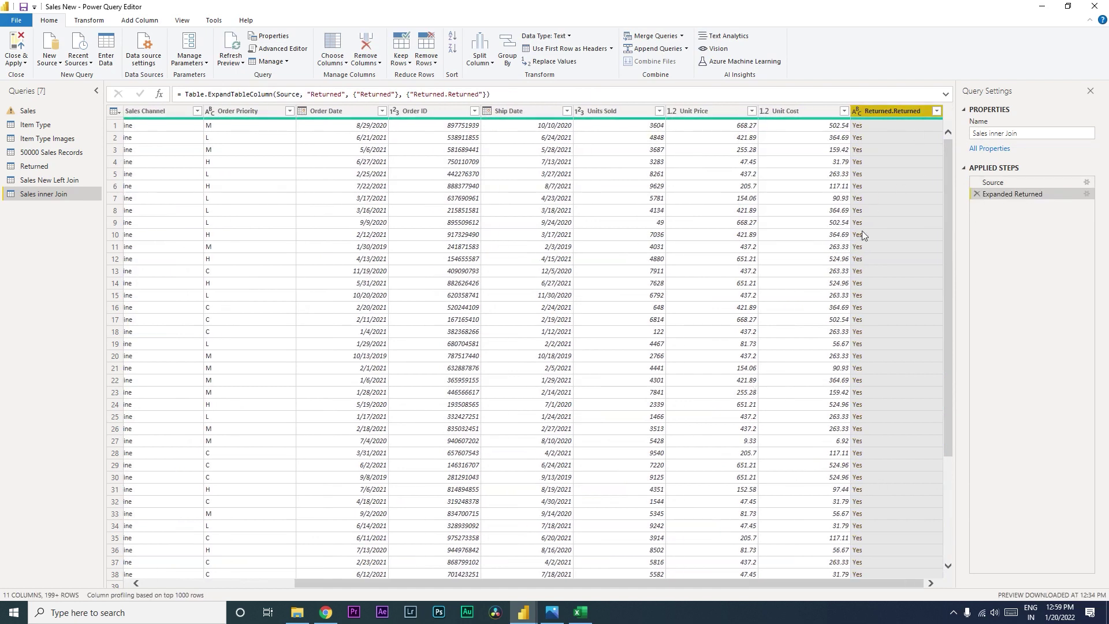
left_click_drag(948, 176, 956, 509)
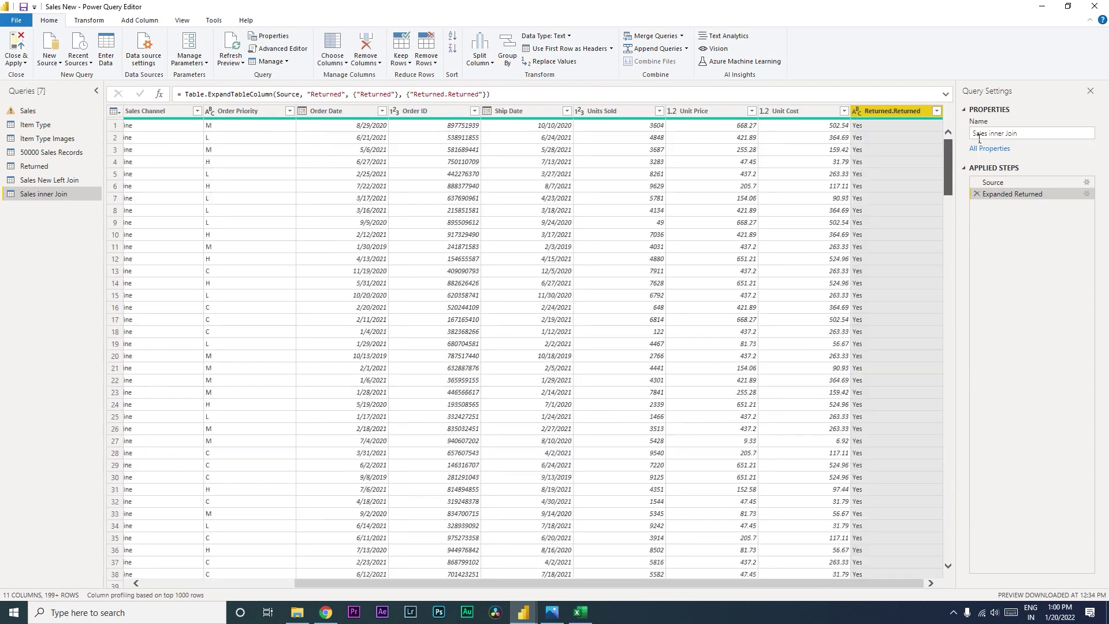
left_click(20, 62)
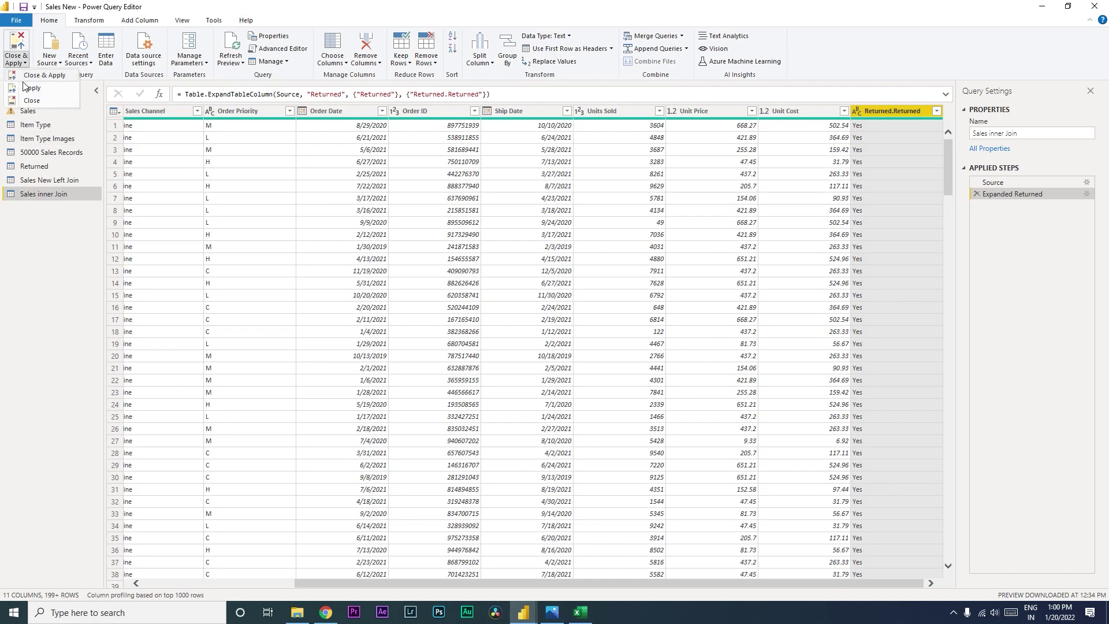
key("Escape")
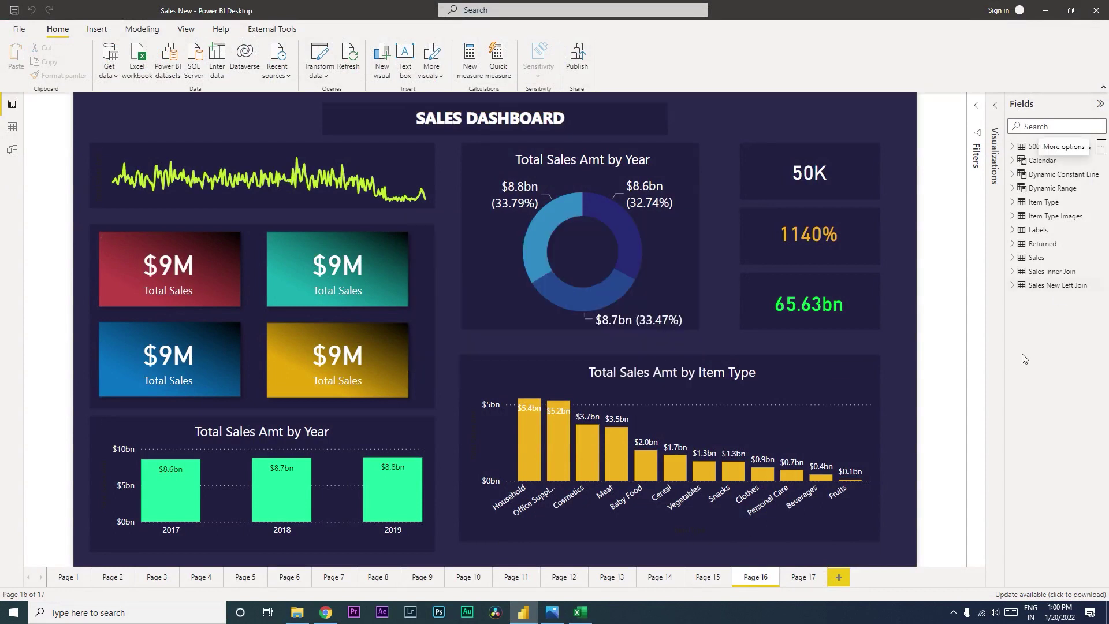
- On Page 17, build a table of Sales New Left Join Order ID and Returned.Returned
left_click(804, 578)
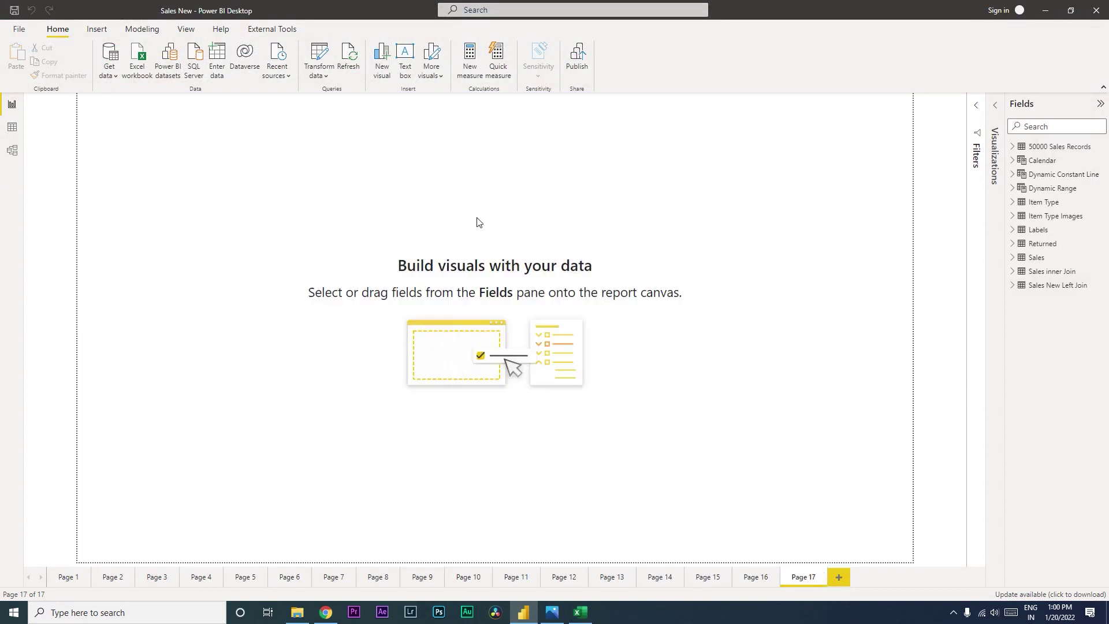
left_click(1014, 288)
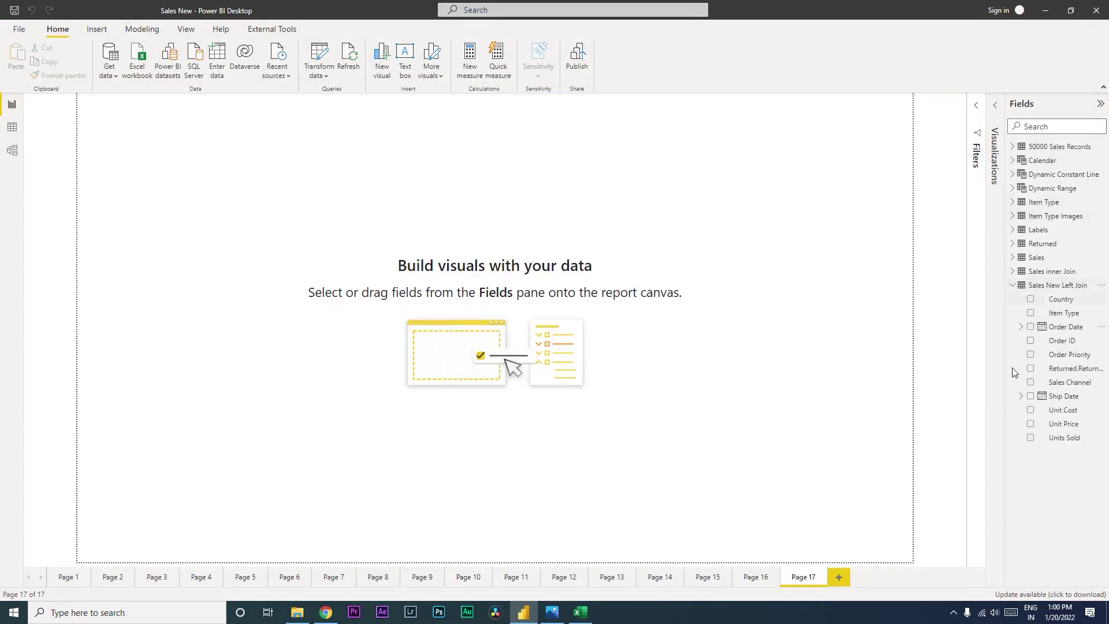
left_click(1032, 342)
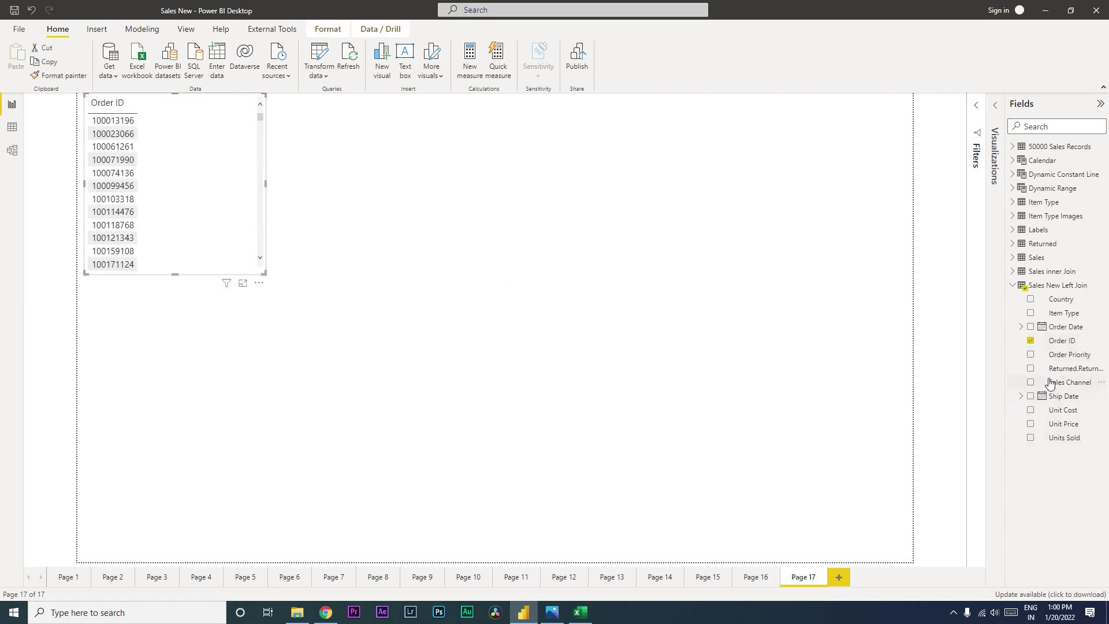
left_click(1032, 368)
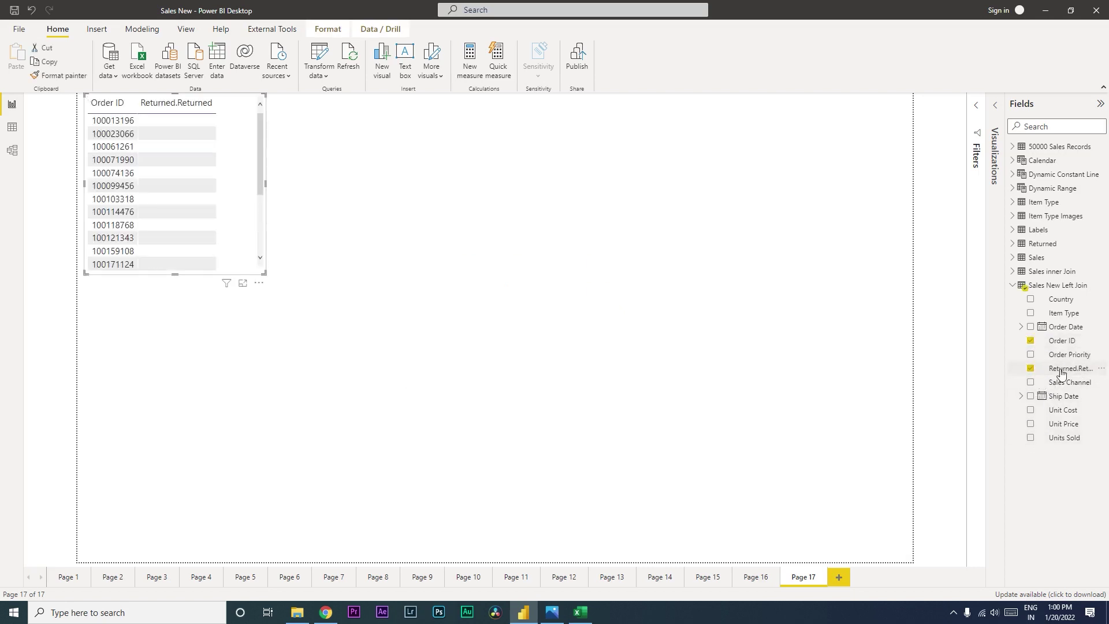
left_click(1069, 373)
double_click(1073, 369)
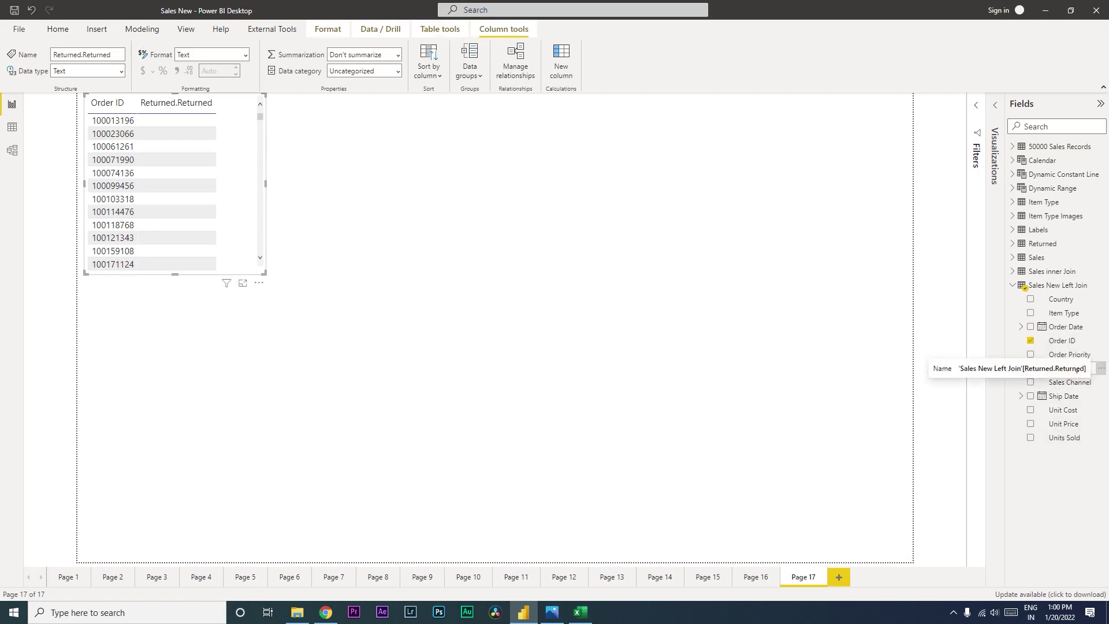
- Rename Returned.Returned to Return and stretch the table visual to show more rows
type("Return")
key("Return")
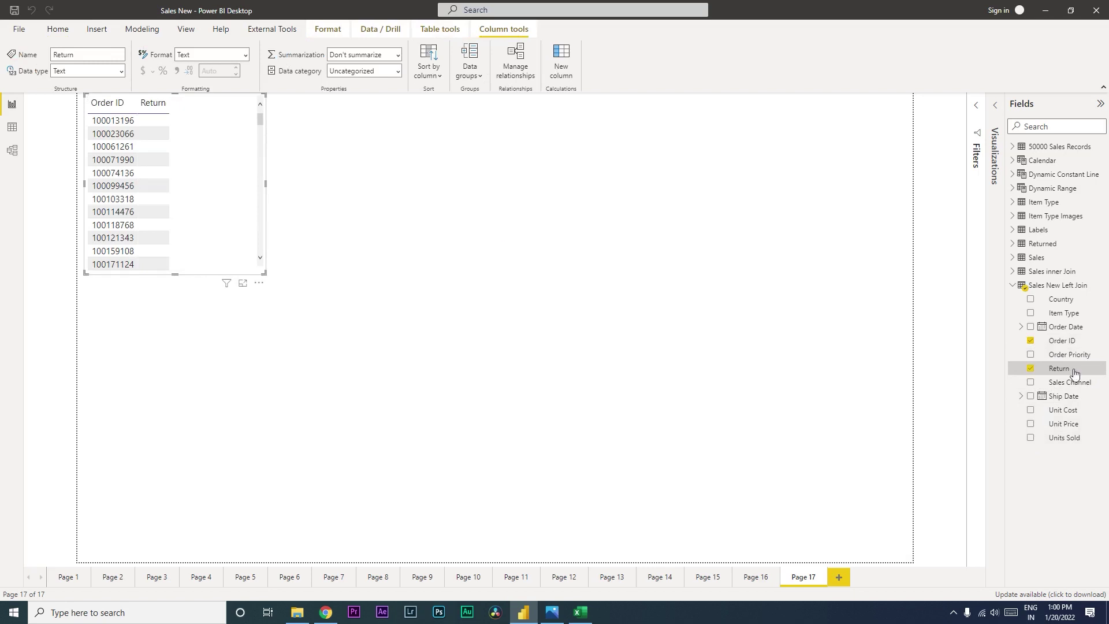
left_click_drag(264, 273, 308, 425)
left_click_drag(303, 119, 315, 454)
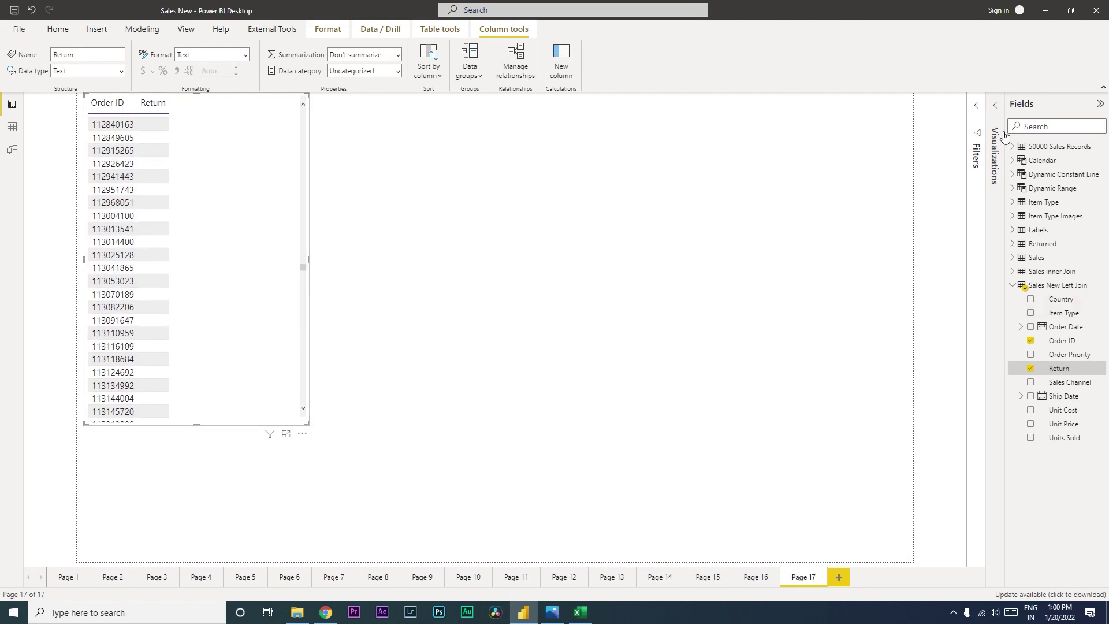
left_click(997, 110)
left_click(897, 110)
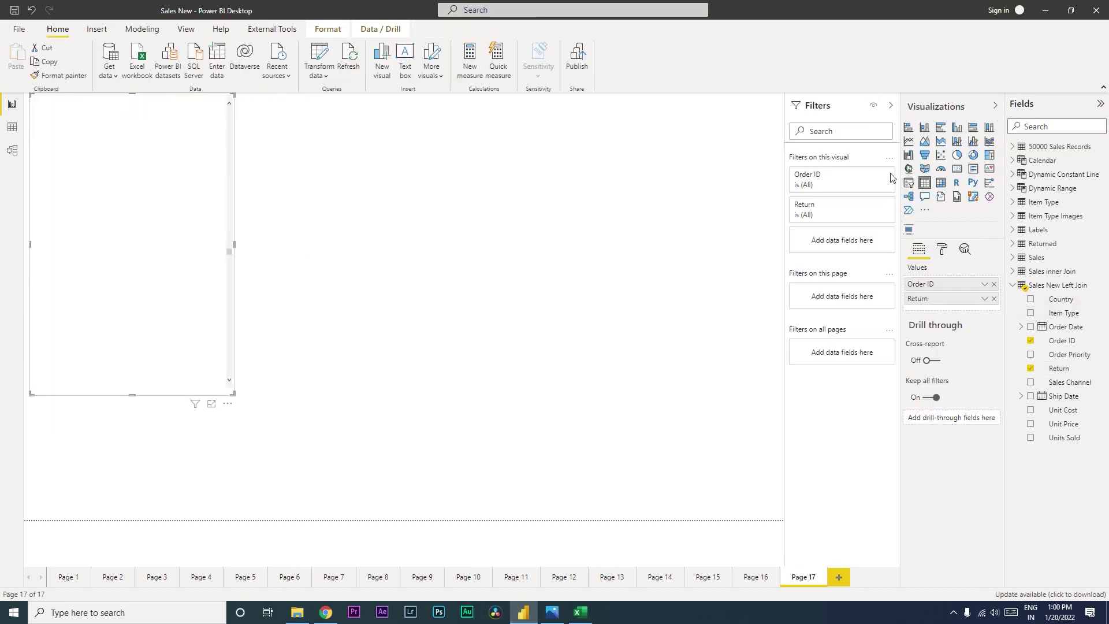
- Check the Return filter card, then open the Sales New Left Join options in Fields
left_click(872, 210)
left_click(809, 289)
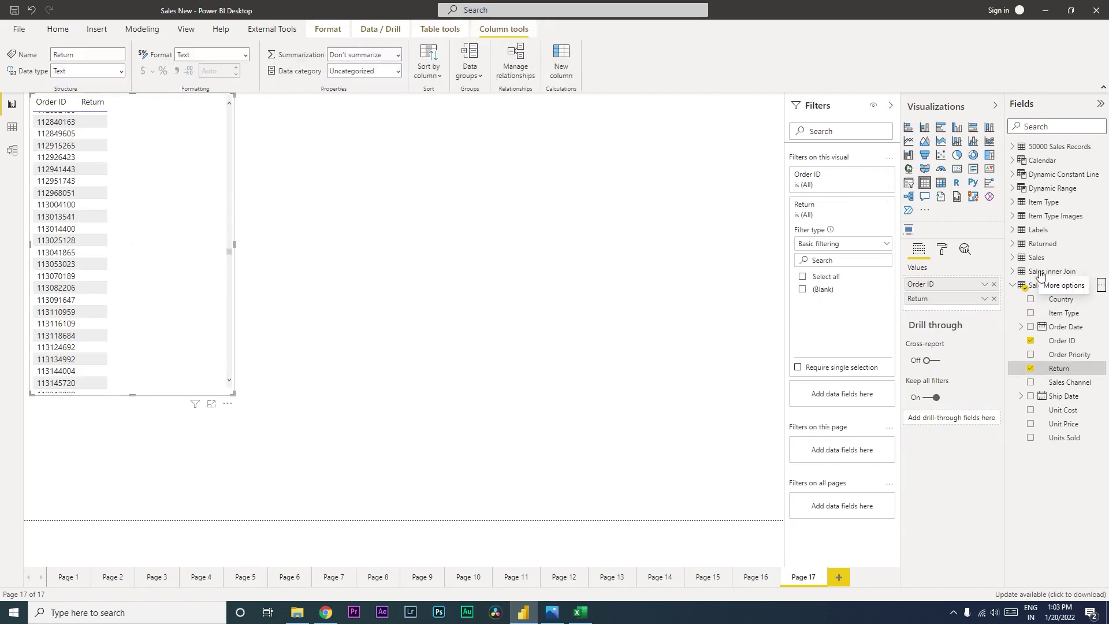
left_click(1101, 287)
- Edit Sales New Left Join, delete its Filtered Rows step, and Close & Apply
left_click(1037, 348)
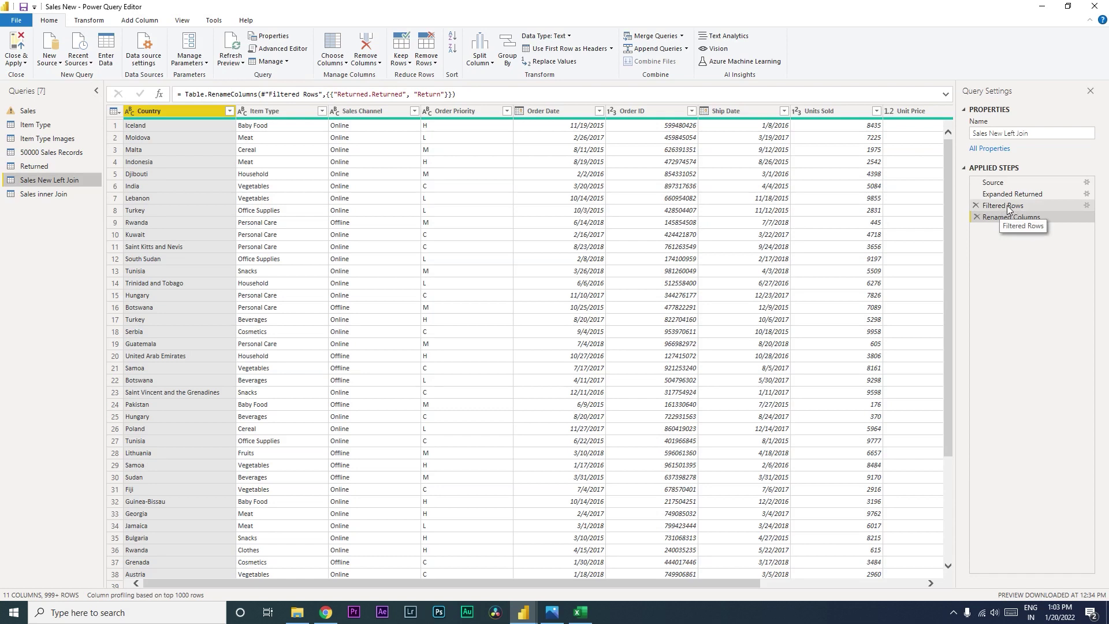
left_click(976, 206)
left_click(614, 334)
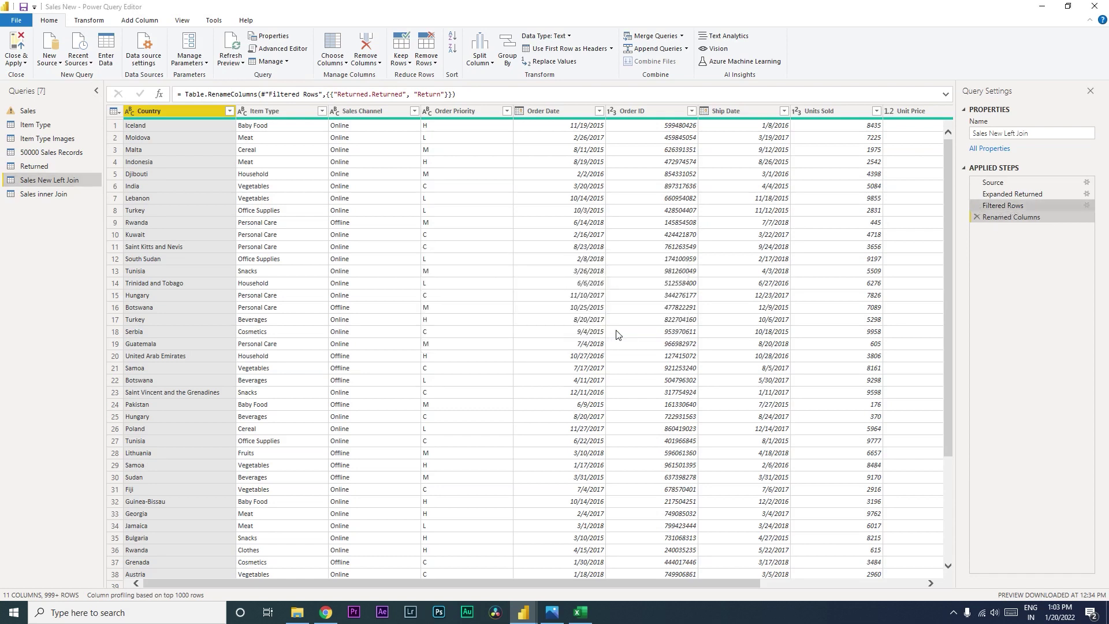
left_click_drag(728, 583, 892, 581)
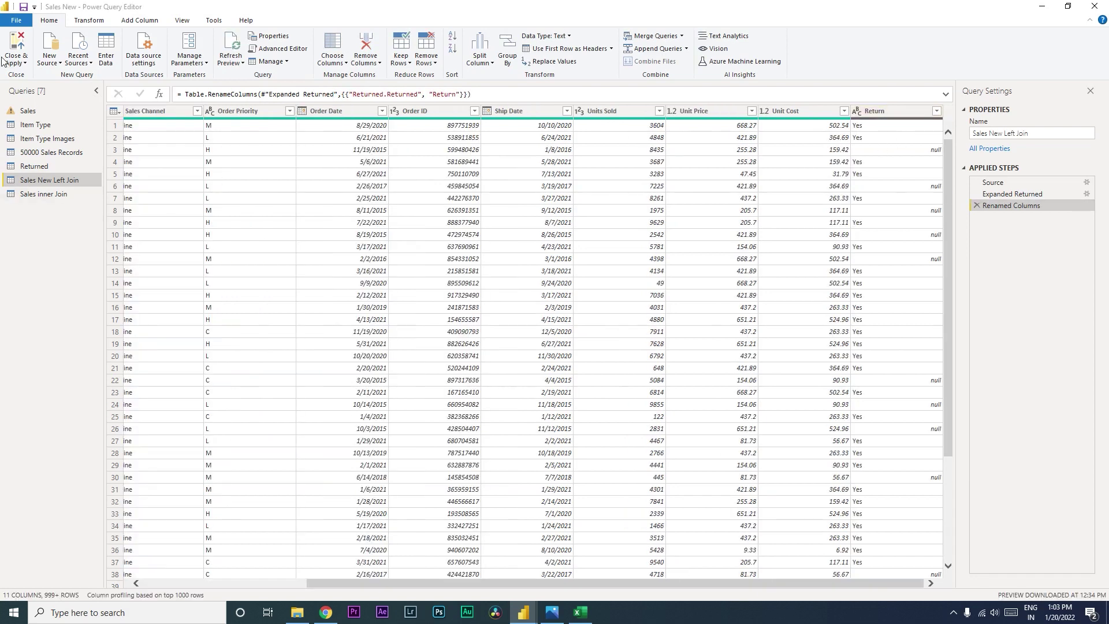
left_click(25, 62)
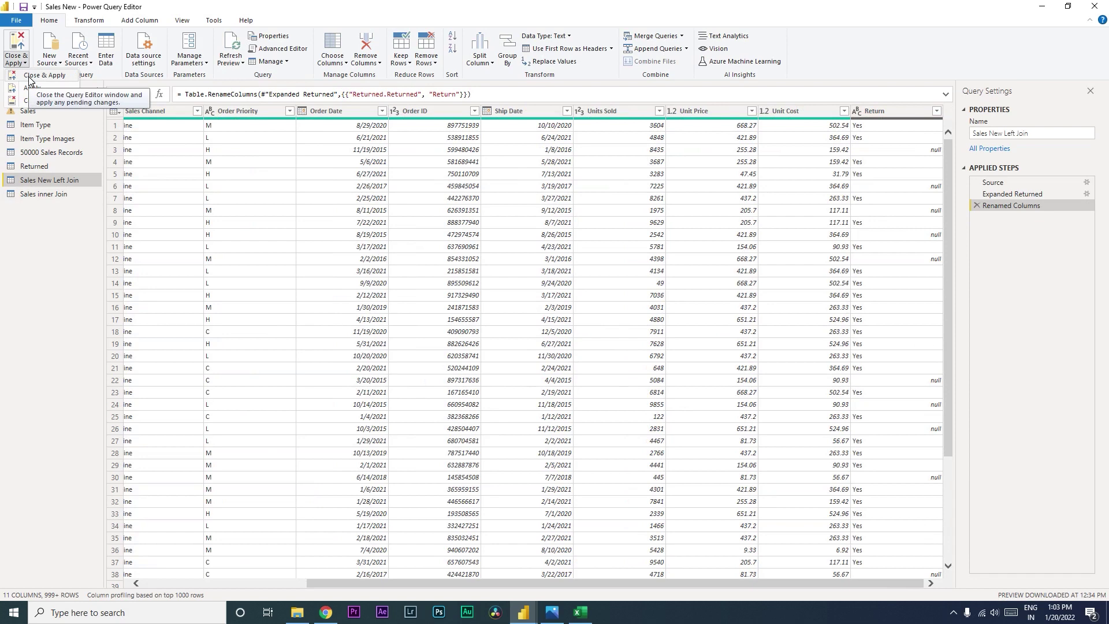
left_click(29, 79)
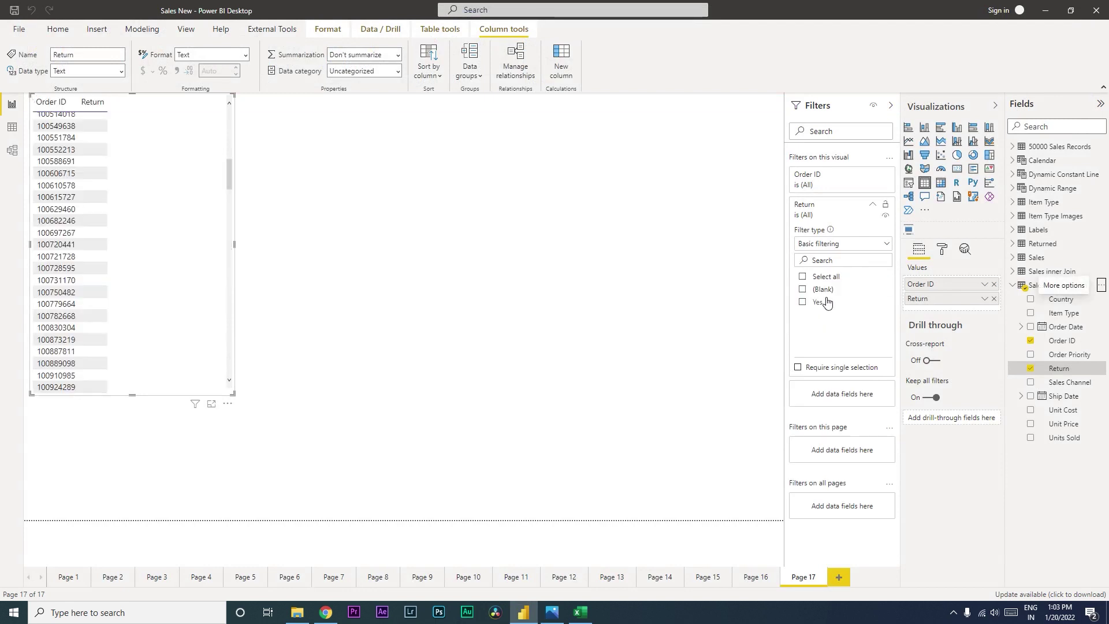
- Set the Return filter to include both Yes and (Blank) values
left_click_drag(231, 128, 240, 362)
left_click(802, 301)
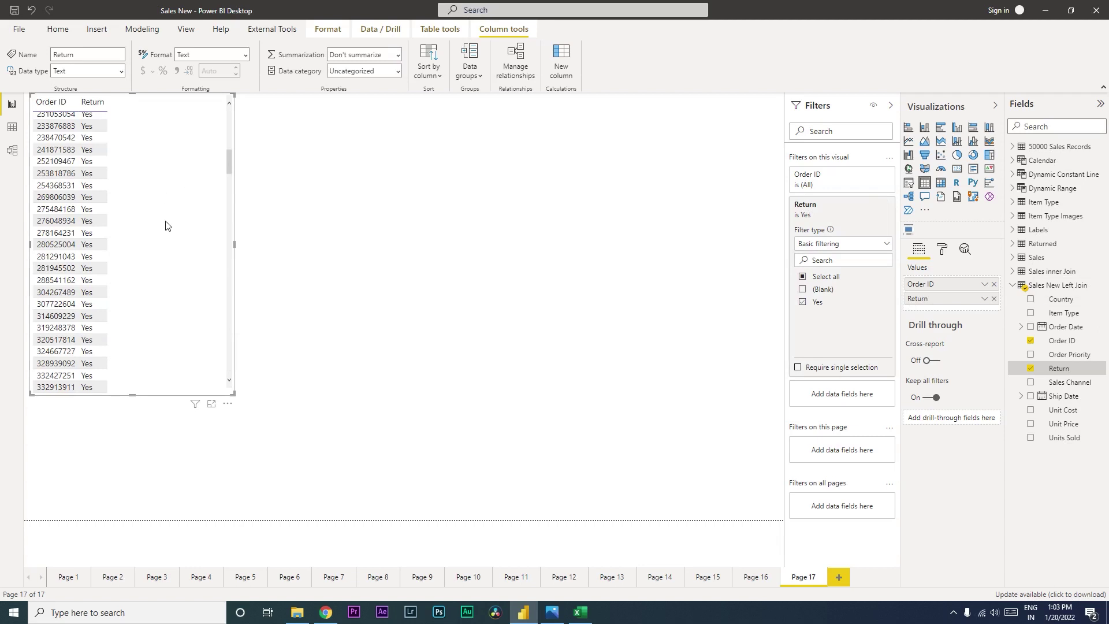
left_click_drag(165, 226, 172, 259)
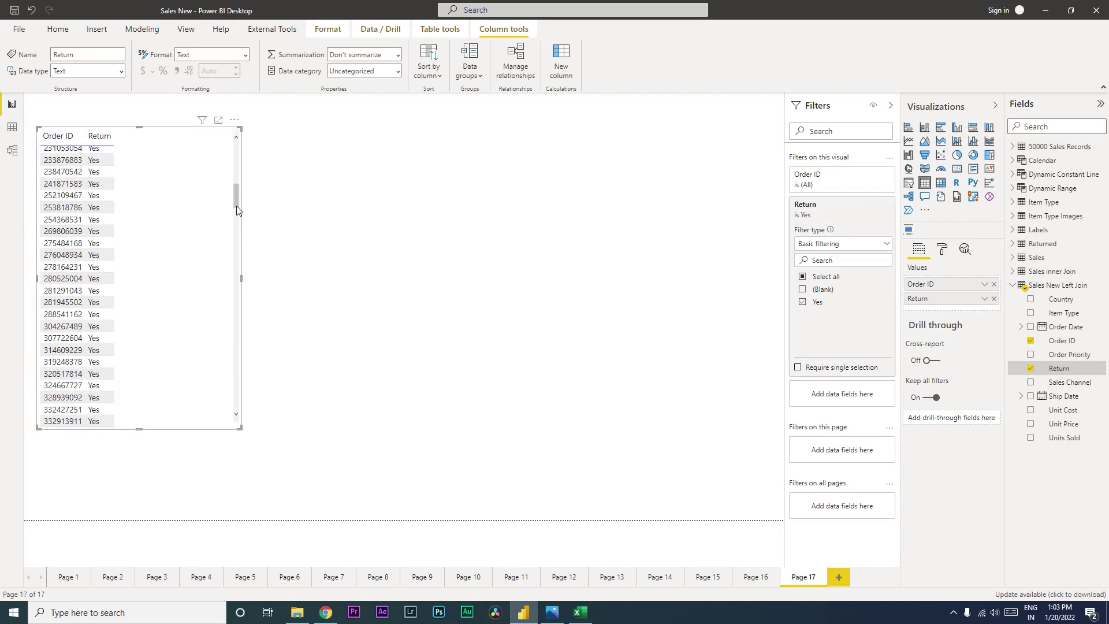
left_click(808, 291)
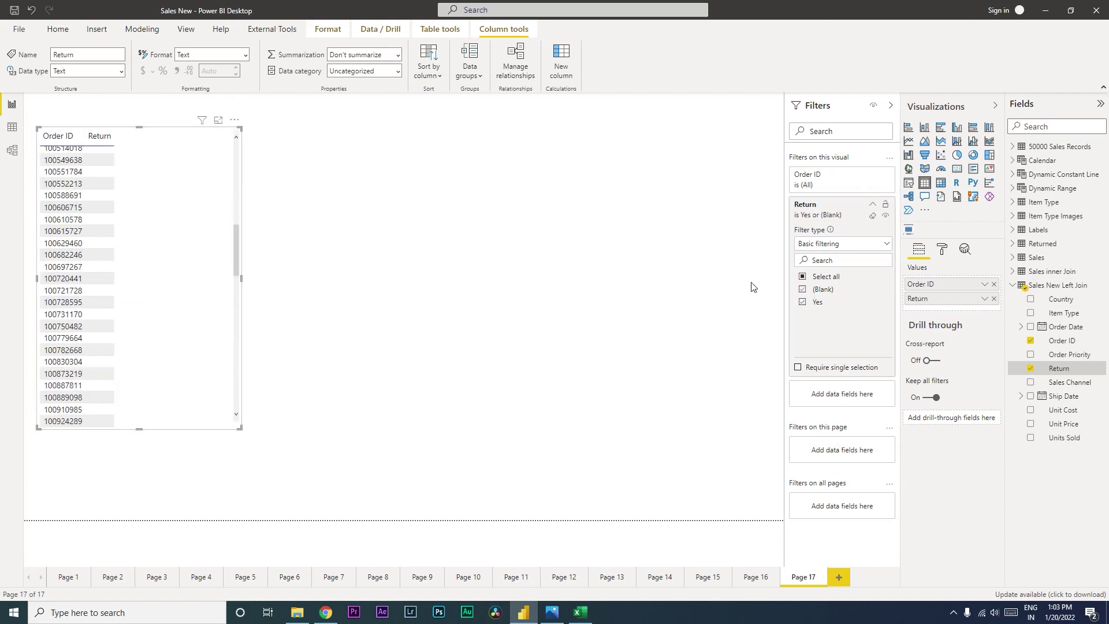
- Copy the Order ID table visual and paste a duplicate onto Page 17
left_click(321, 167)
left_click(171, 169)
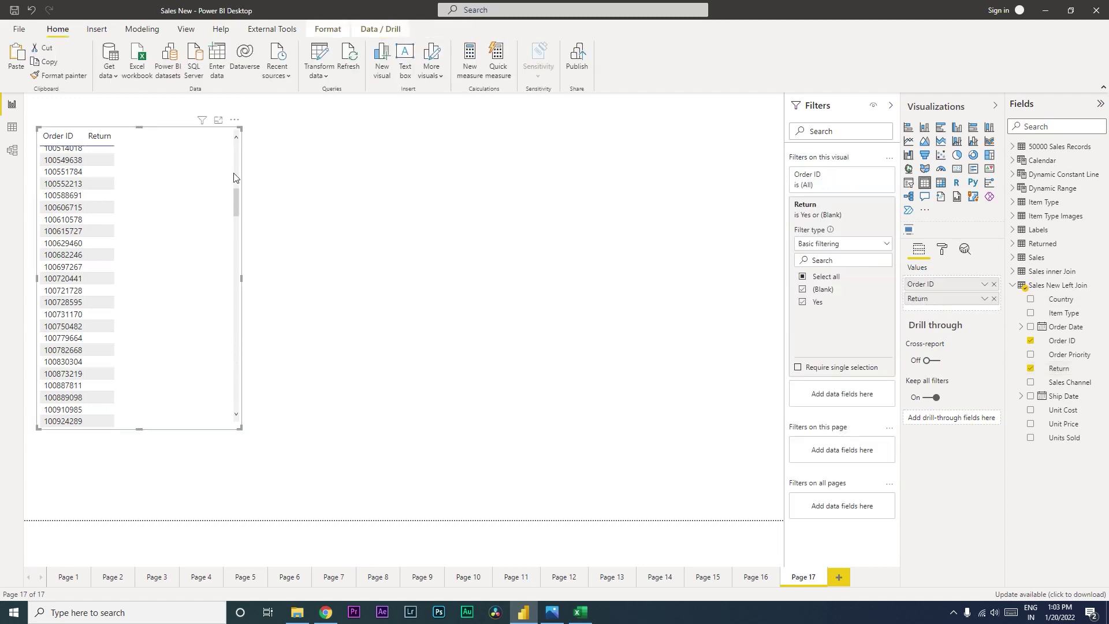
key("ctrl+c")
key("ctrl+v")
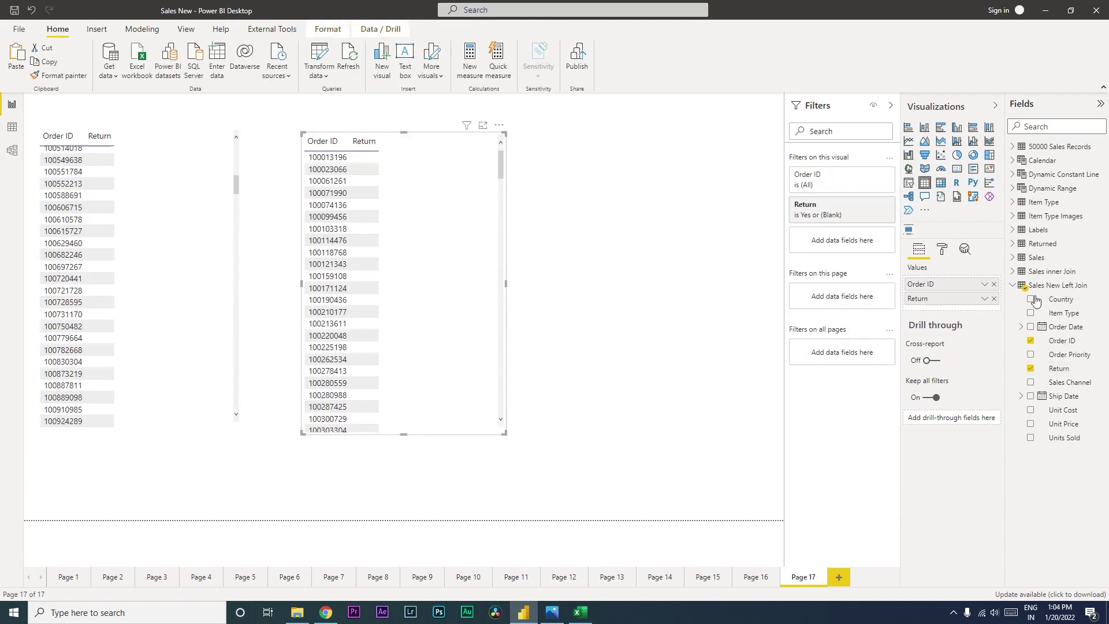
- Replace the copy's left-join Order ID and Return with Sales inner Join Order ID and Returned.Returned, removing the Return filter
left_click(1019, 276)
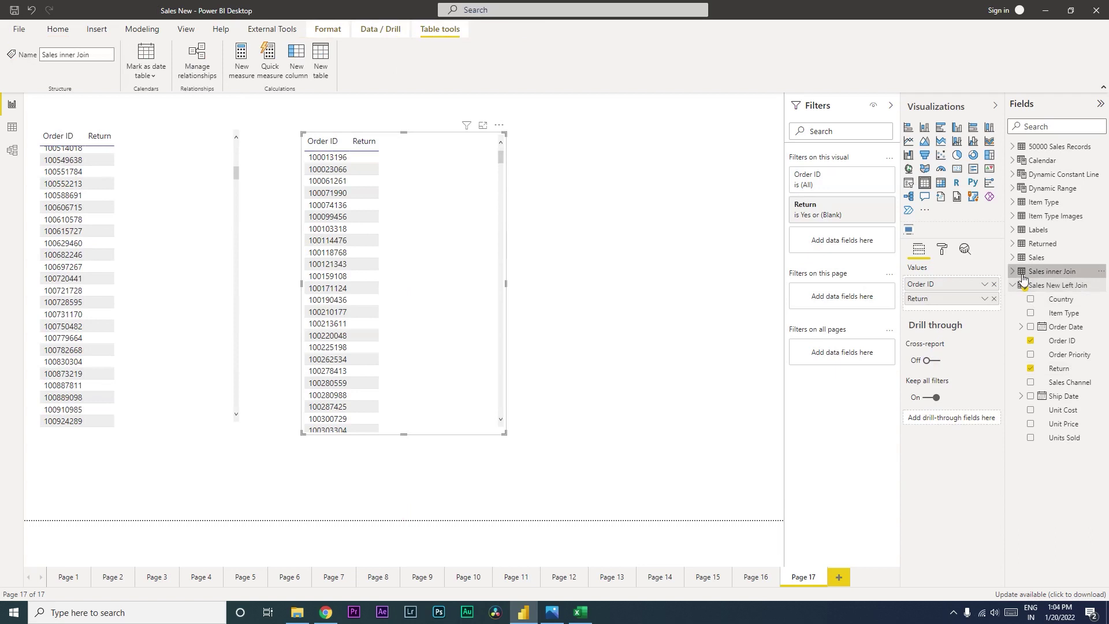
left_click(1015, 272)
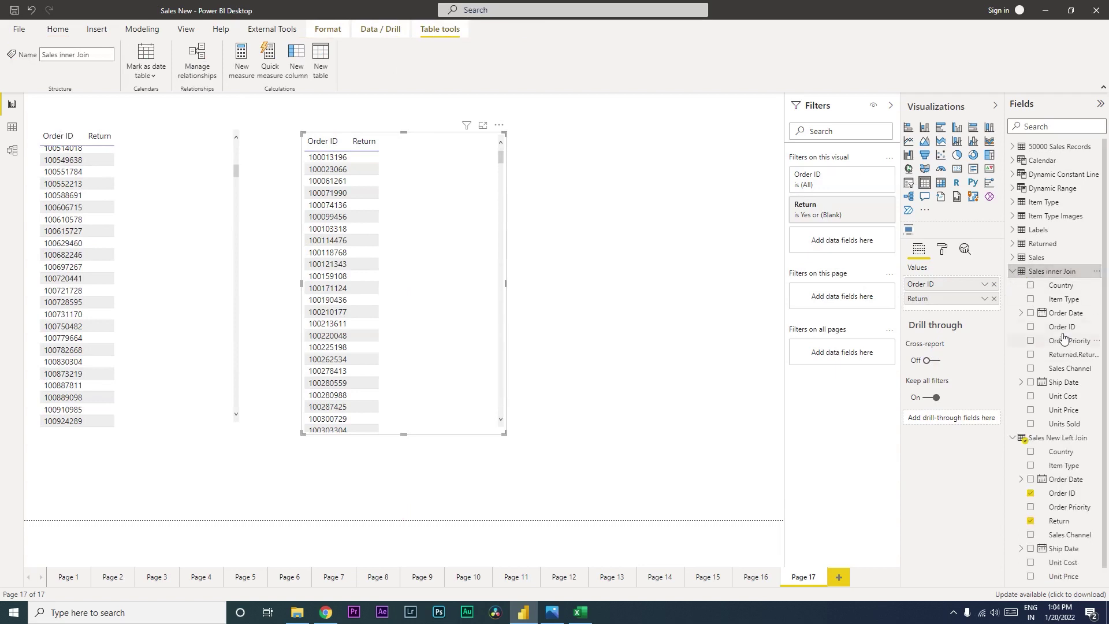
left_click_drag(1073, 327, 947, 293)
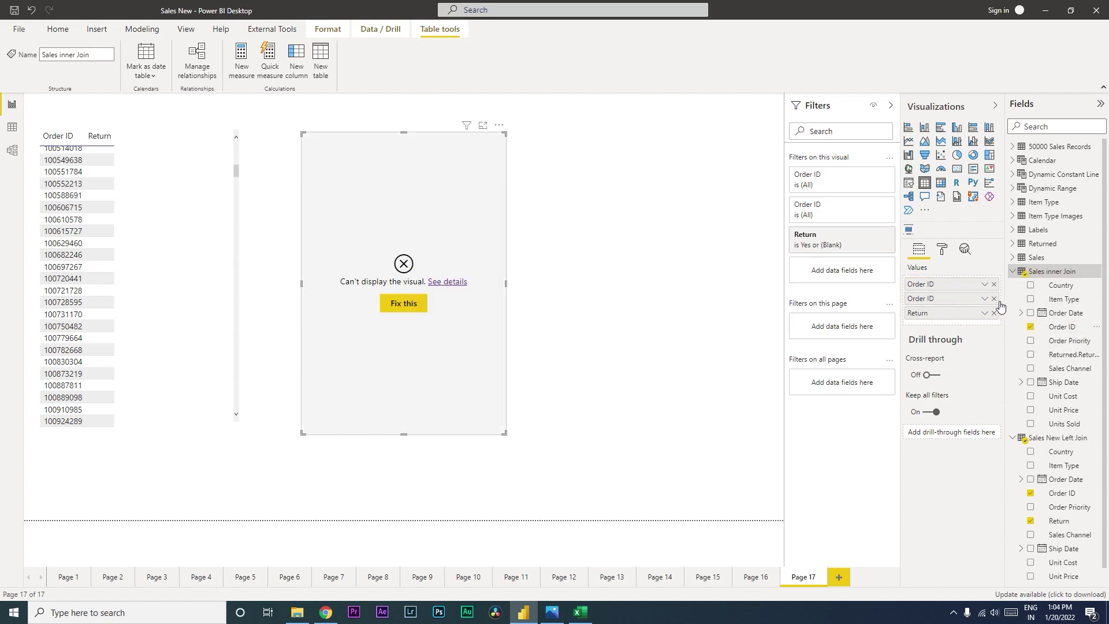
left_click(994, 298)
left_click(994, 298)
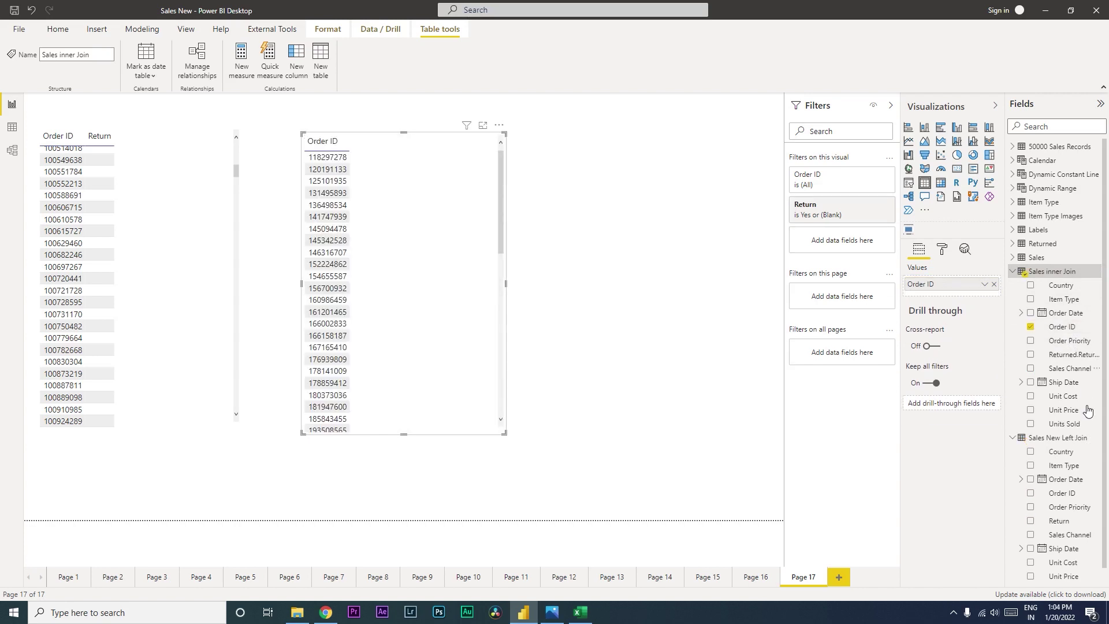
left_click_drag(1072, 359, 948, 299)
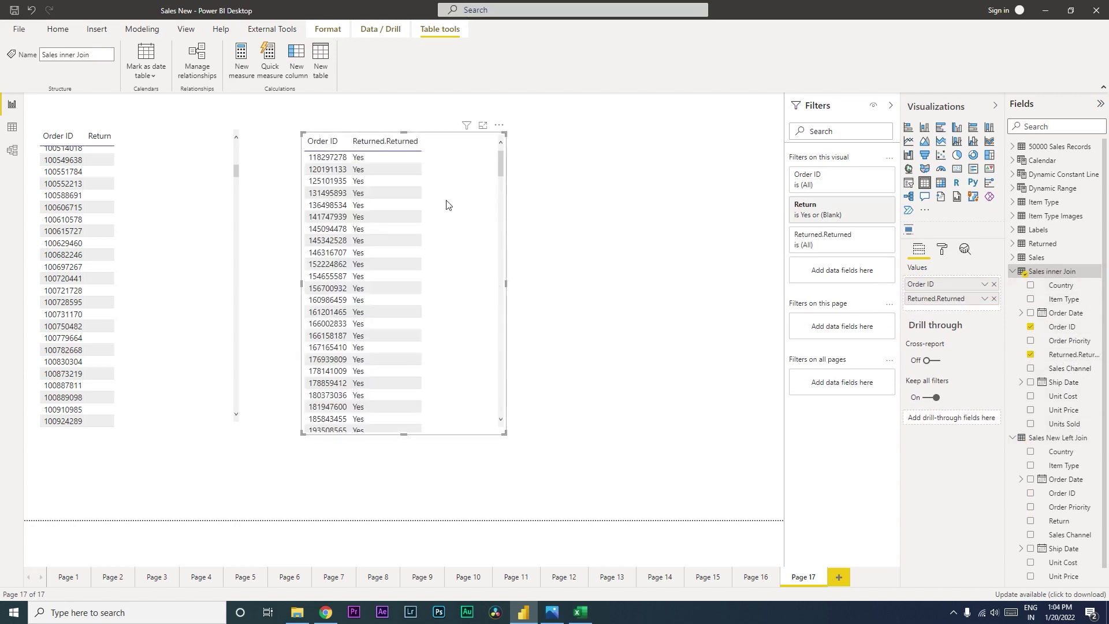
left_click(863, 207)
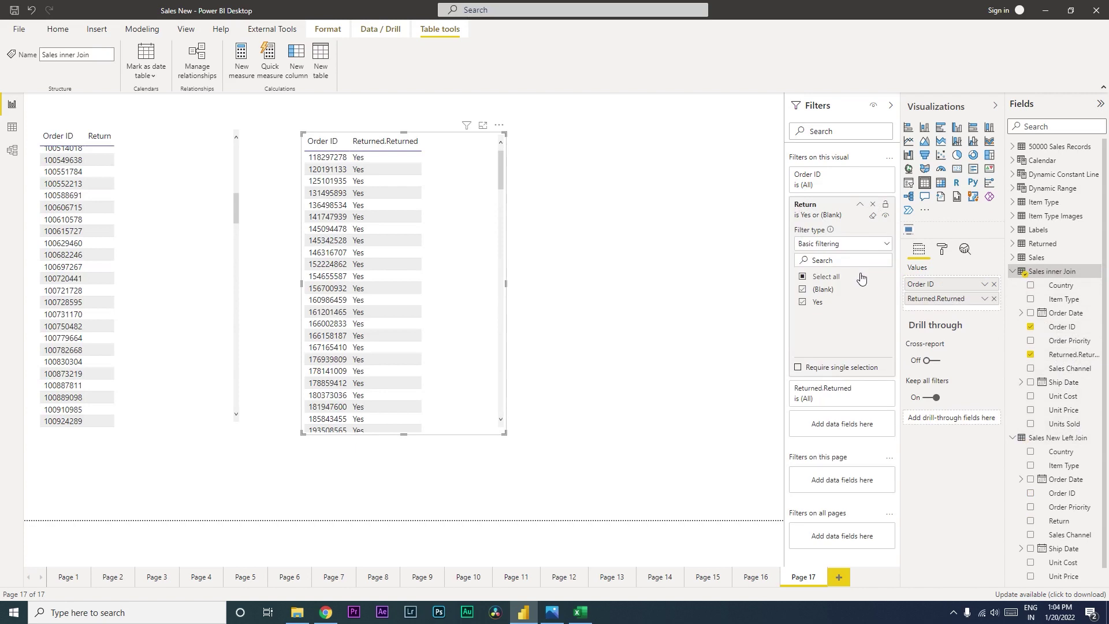
left_click(850, 219)
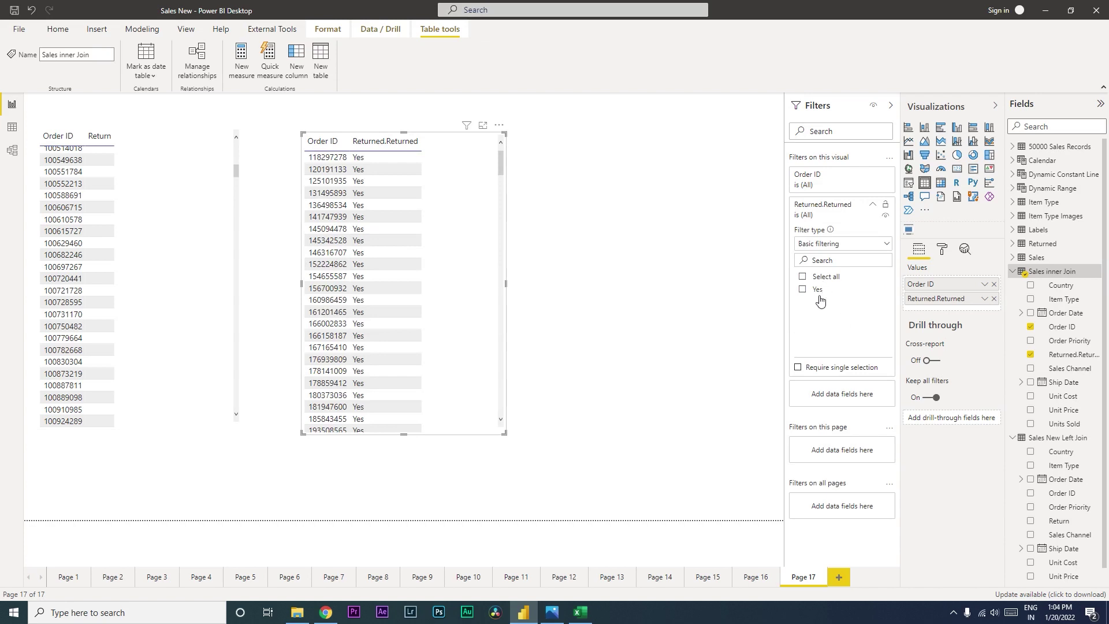
mouse_move(501, 159)
left_mouse_down()
mouse_move(513, 411)
mouse_move(503, 148)
left_mouse_up()
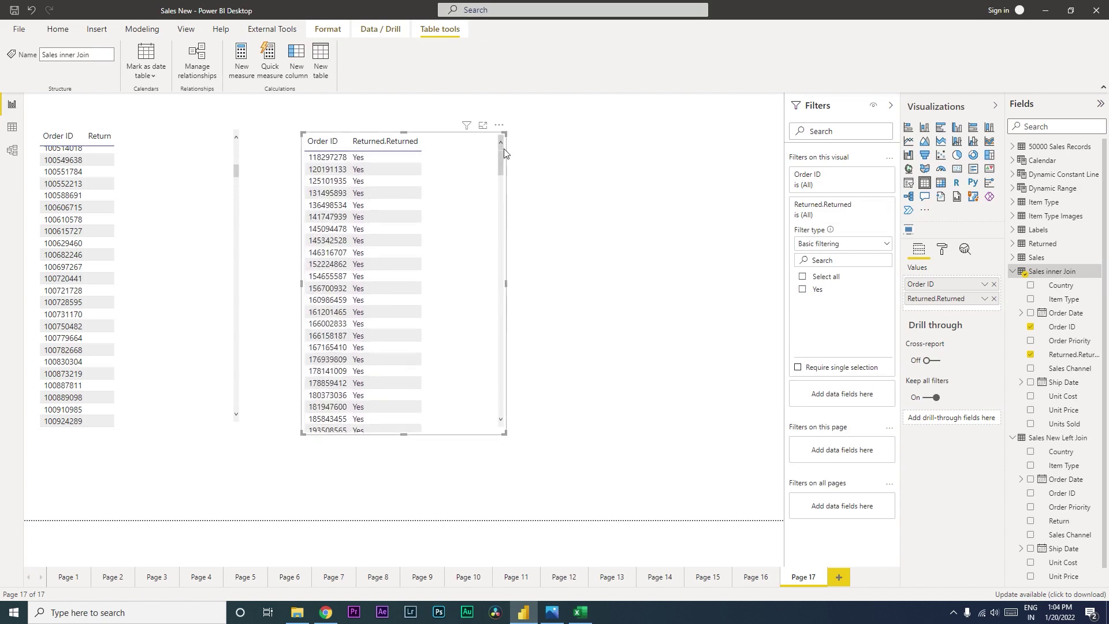
left_click(198, 214)
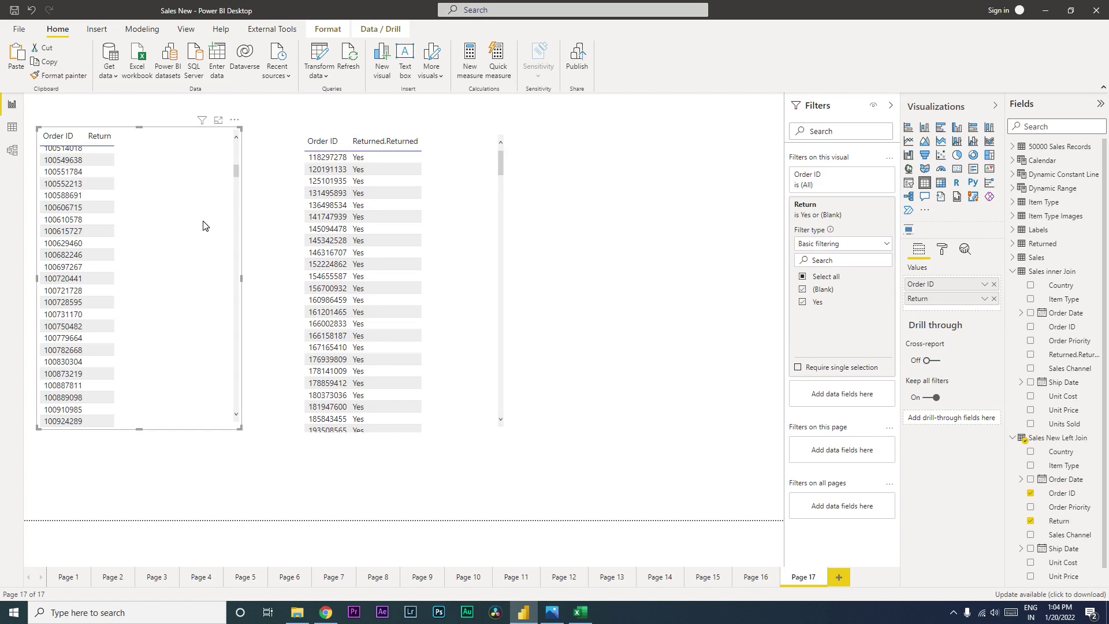
left_click_drag(237, 169, 238, 151)
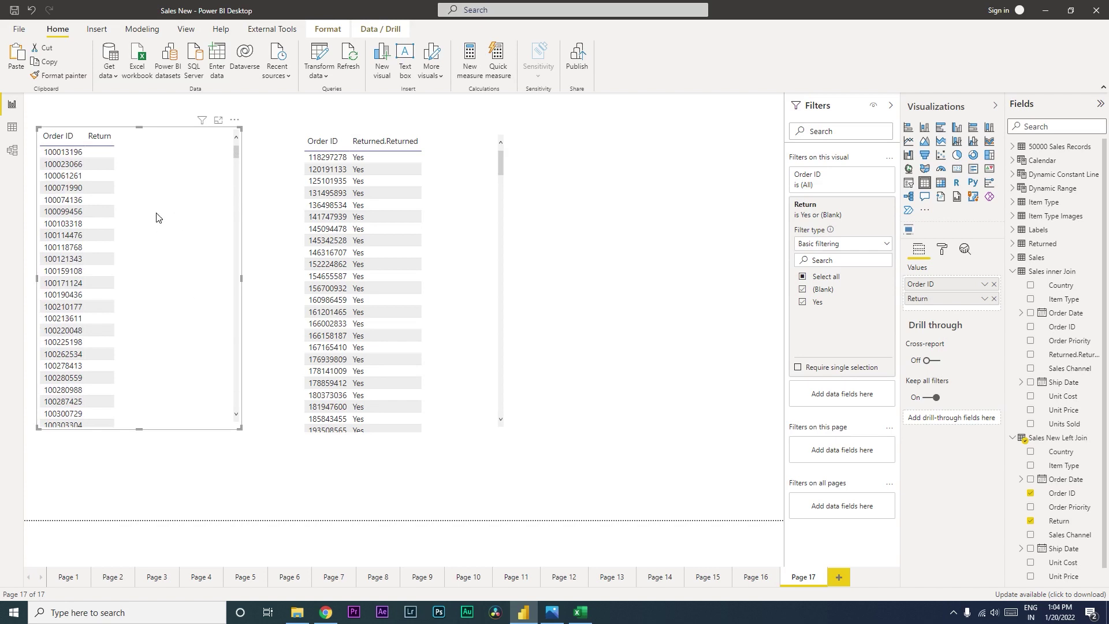
left_click(450, 224)
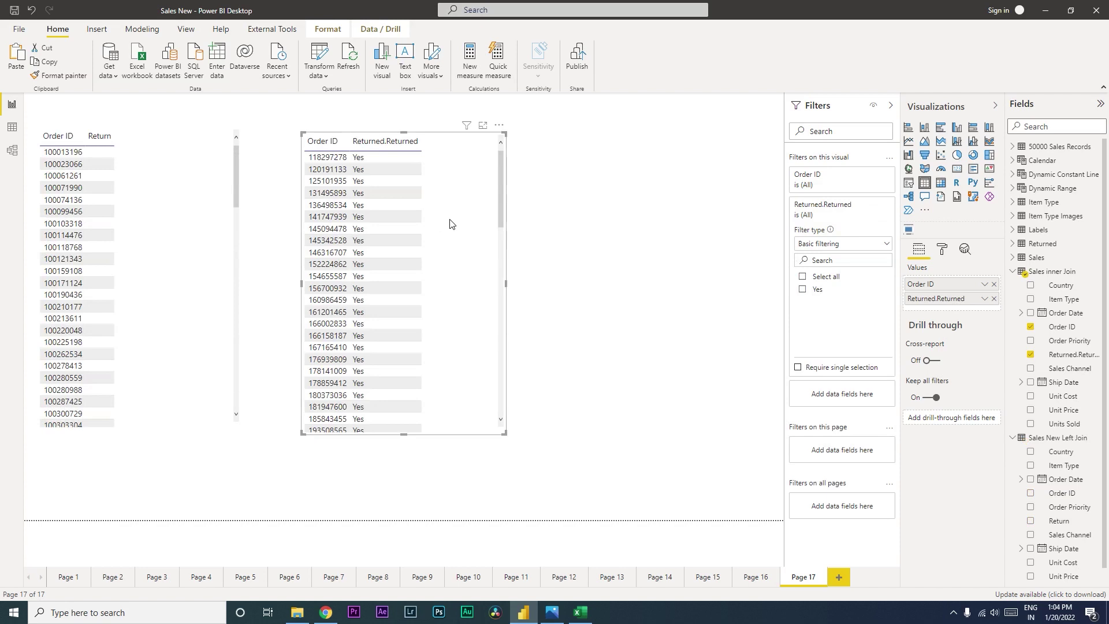